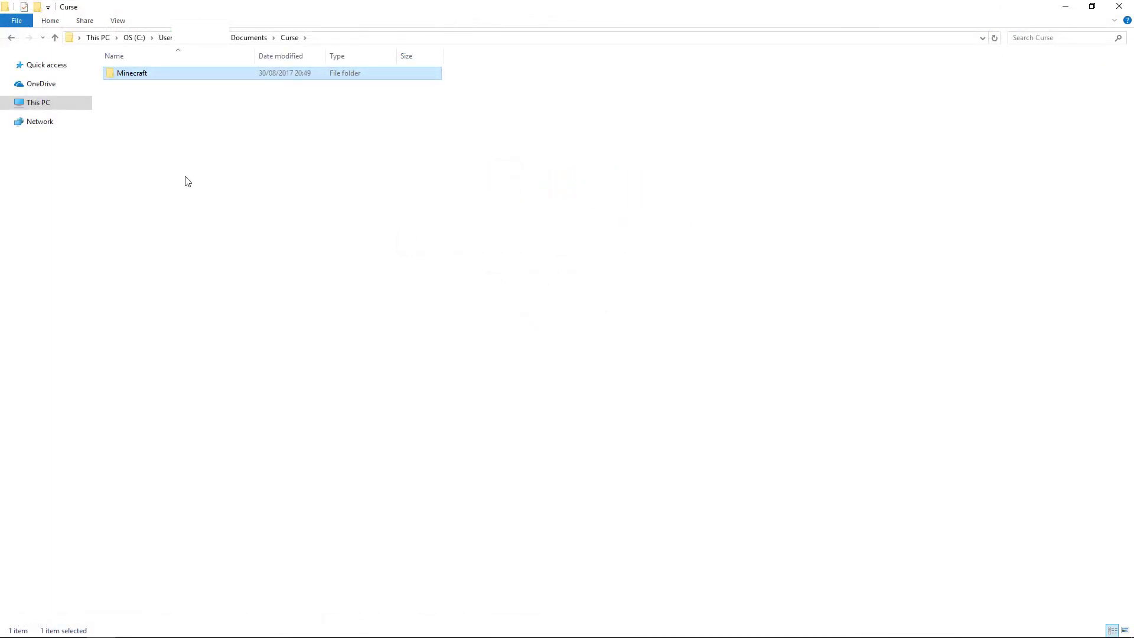
# Open the FTB Infinity Evolved folder inside the Curse folder's Minecraft Instances directory
pyautogui.doubleClick(145, 73)
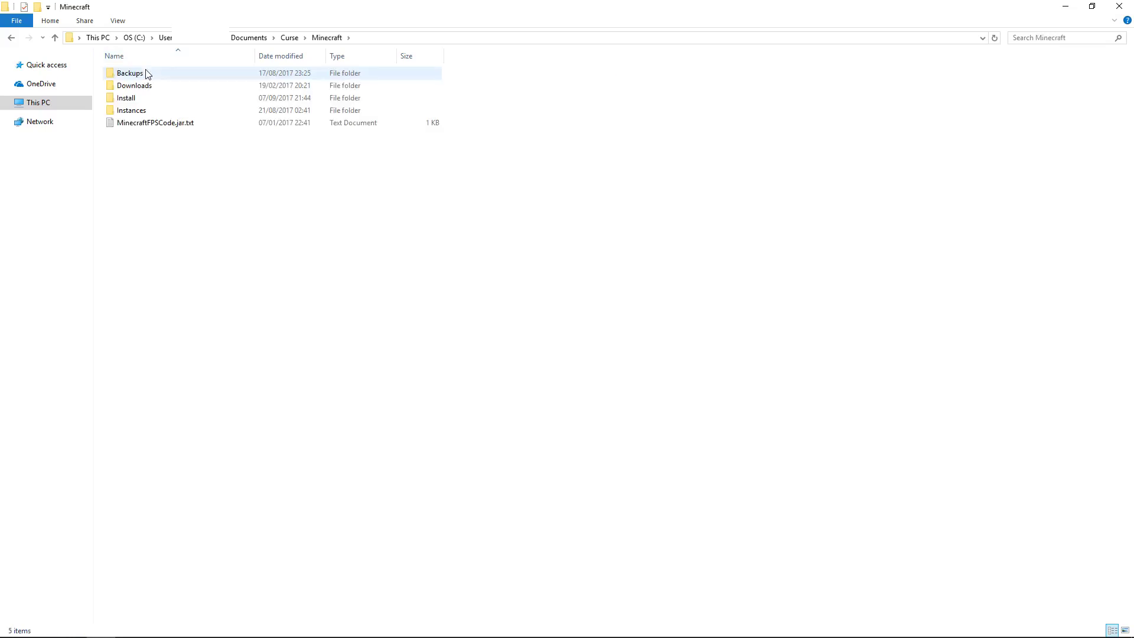
pyautogui.doubleClick(137, 110)
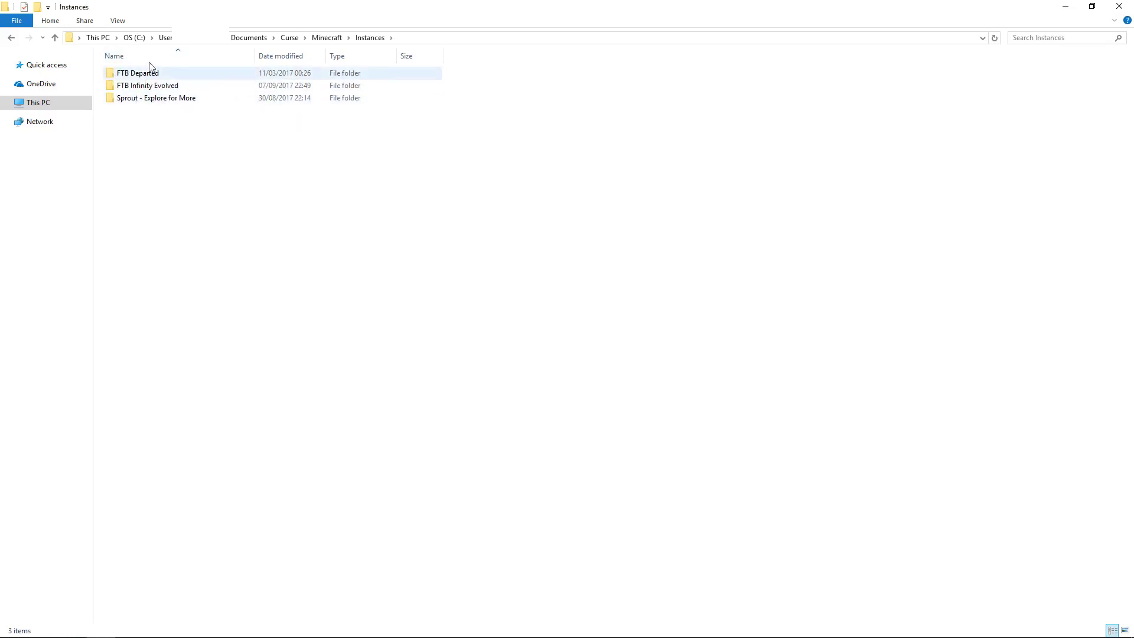
pyautogui.click(328, 38)
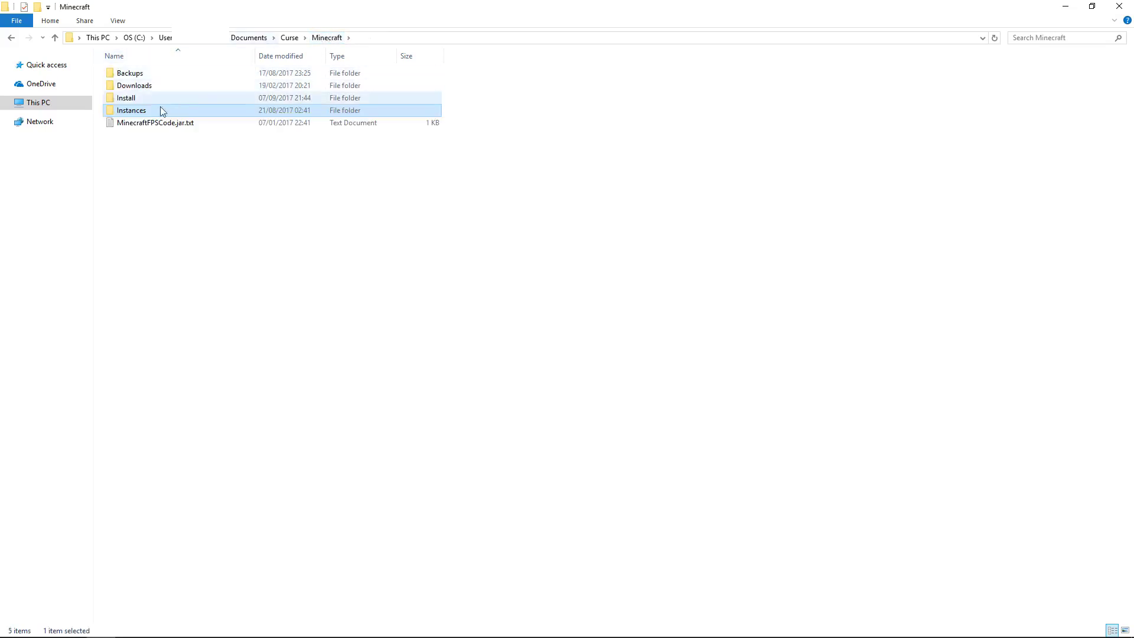
pyautogui.doubleClick(139, 112)
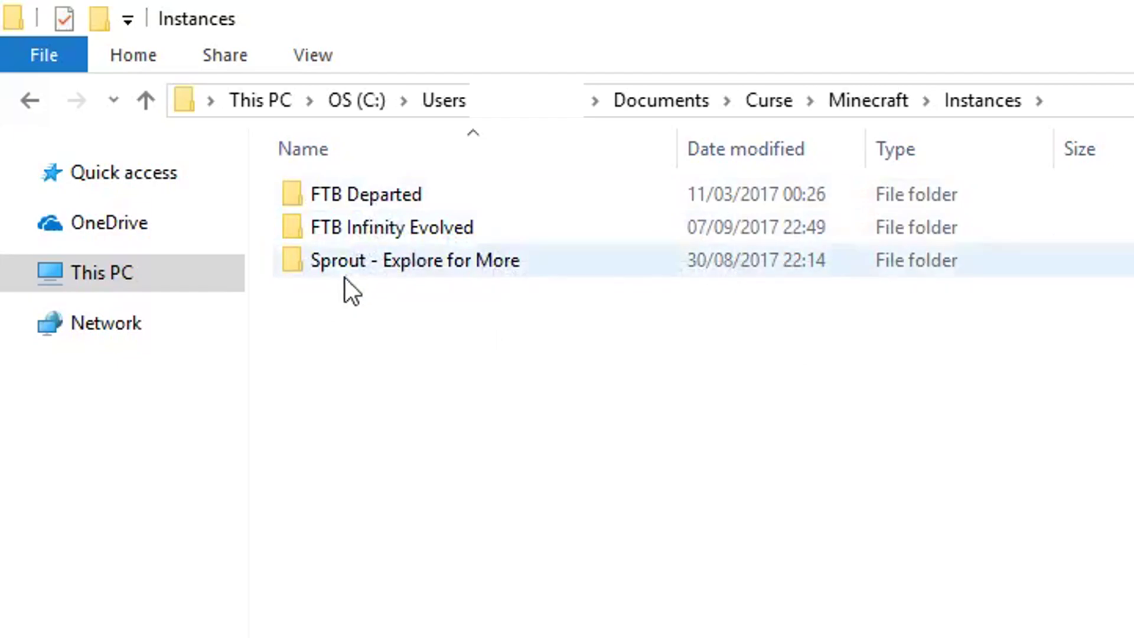
pyautogui.moveTo(493, 273)
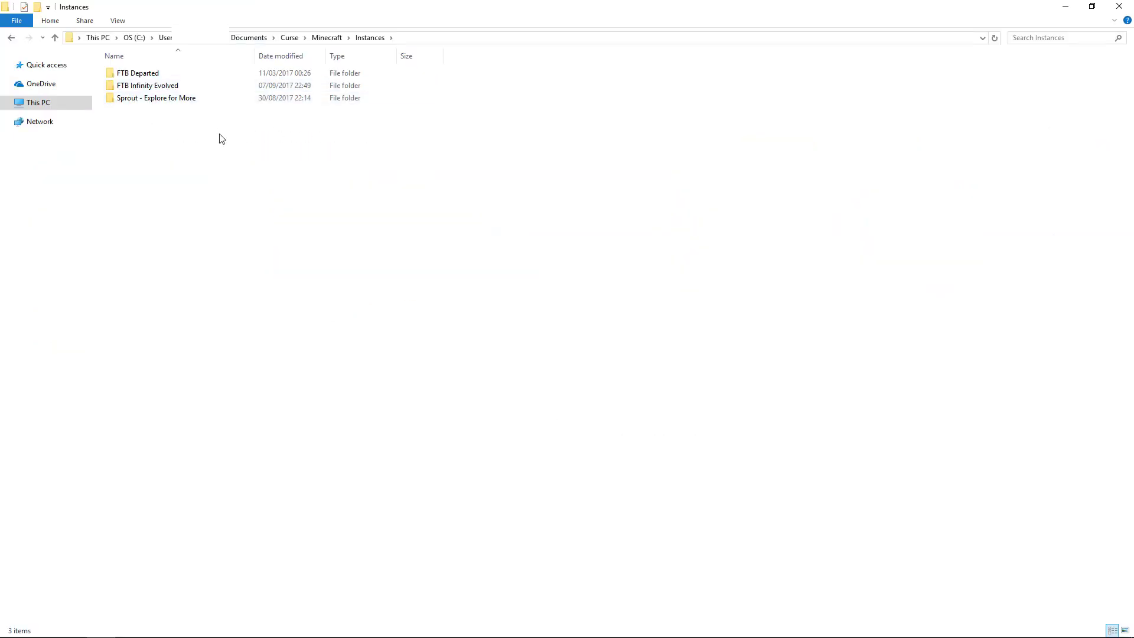
pyautogui.doubleClick(138, 88)
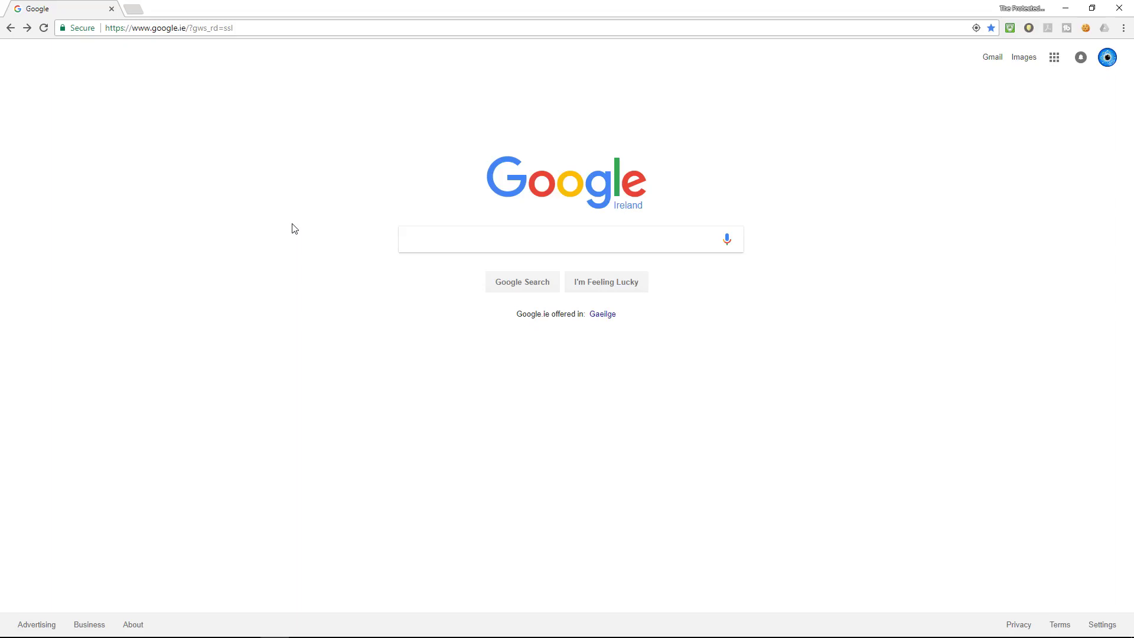
# Search Google for "minecraft resource packs" and open Planet Minecraft's texture packs listing
pyautogui.click(439, 239)
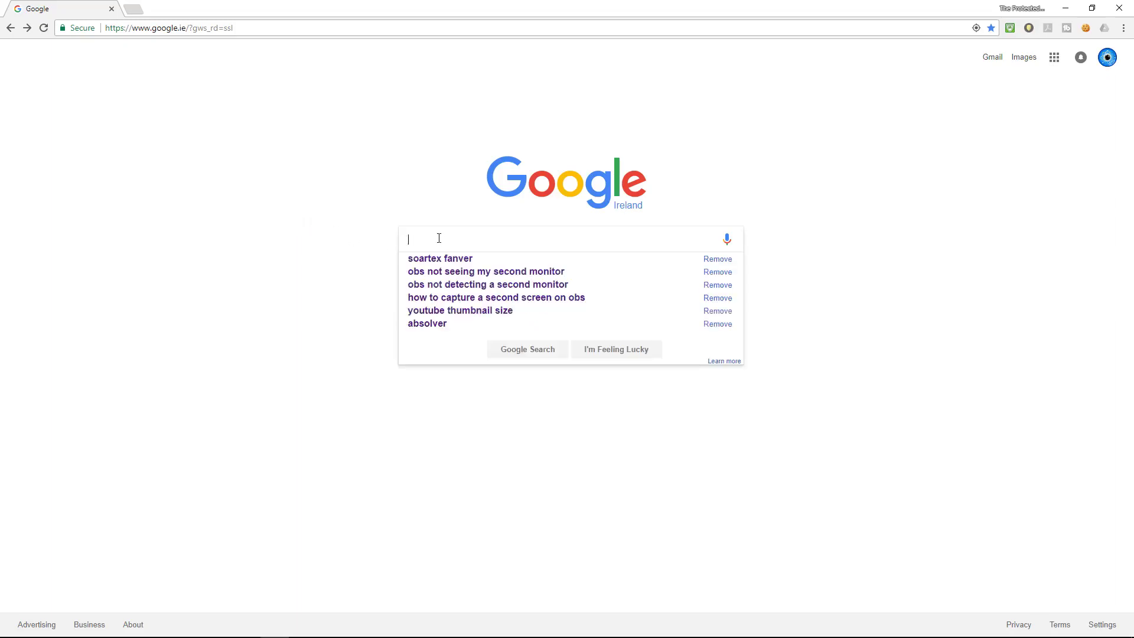
pyautogui.write('minecraft ')
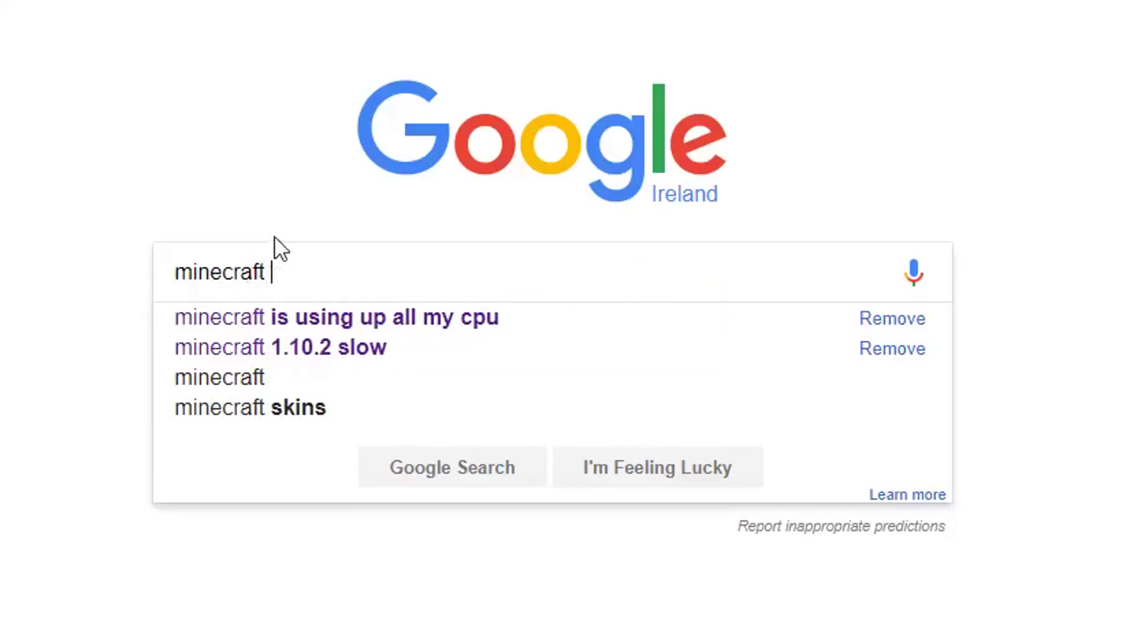
pyautogui.write('w')
pyautogui.press('BackSpace')
pyautogui.write('resou')
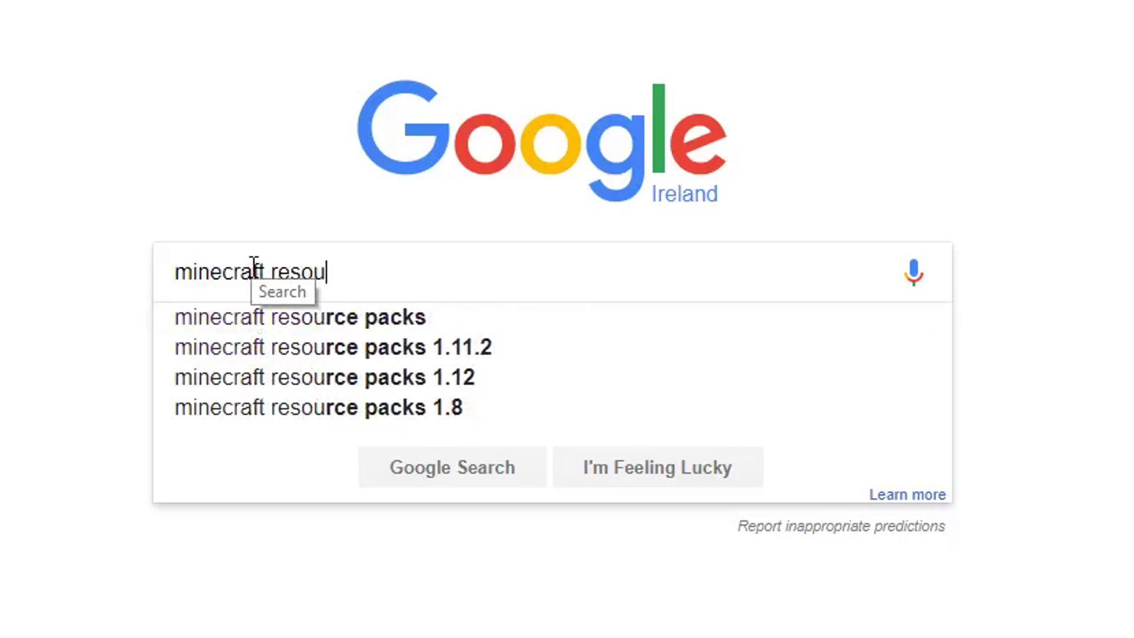
pyautogui.press('Down')
pyautogui.press('Return')
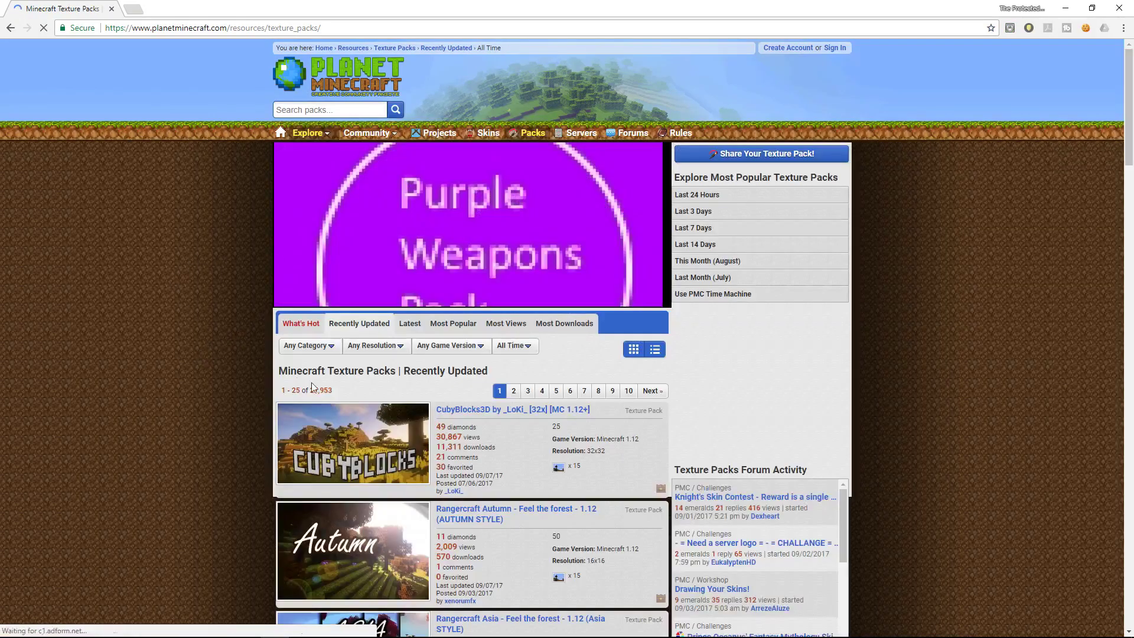
# Filter the Planet Minecraft texture packs by game version Minecraft 1.7.10
pyautogui.scroll(-2, 234, 335)
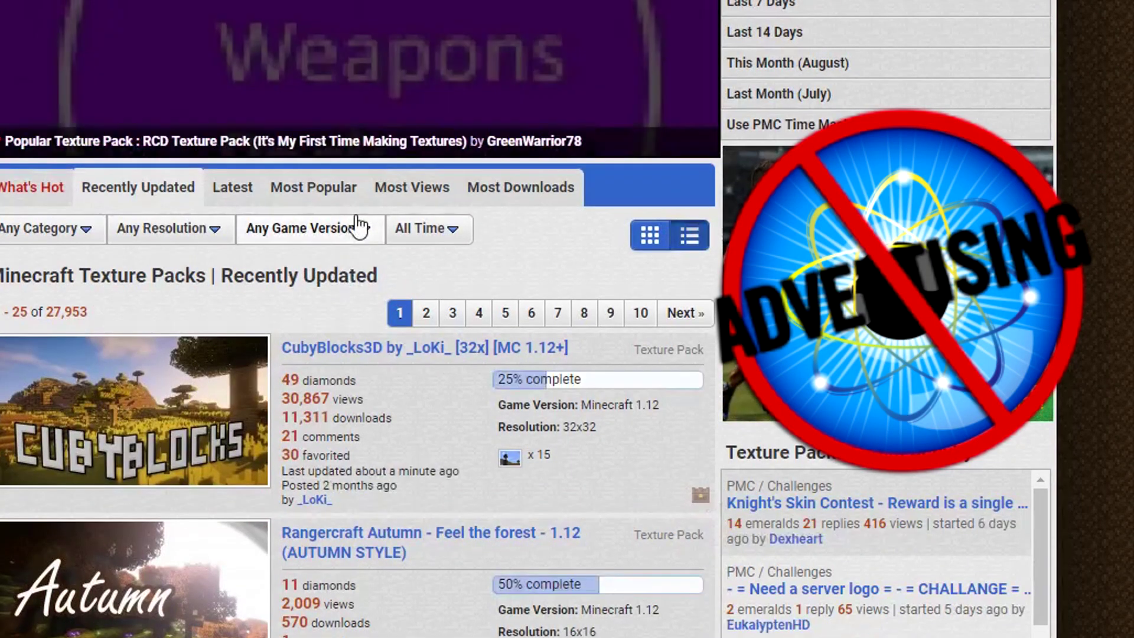
pyautogui.click(360, 226)
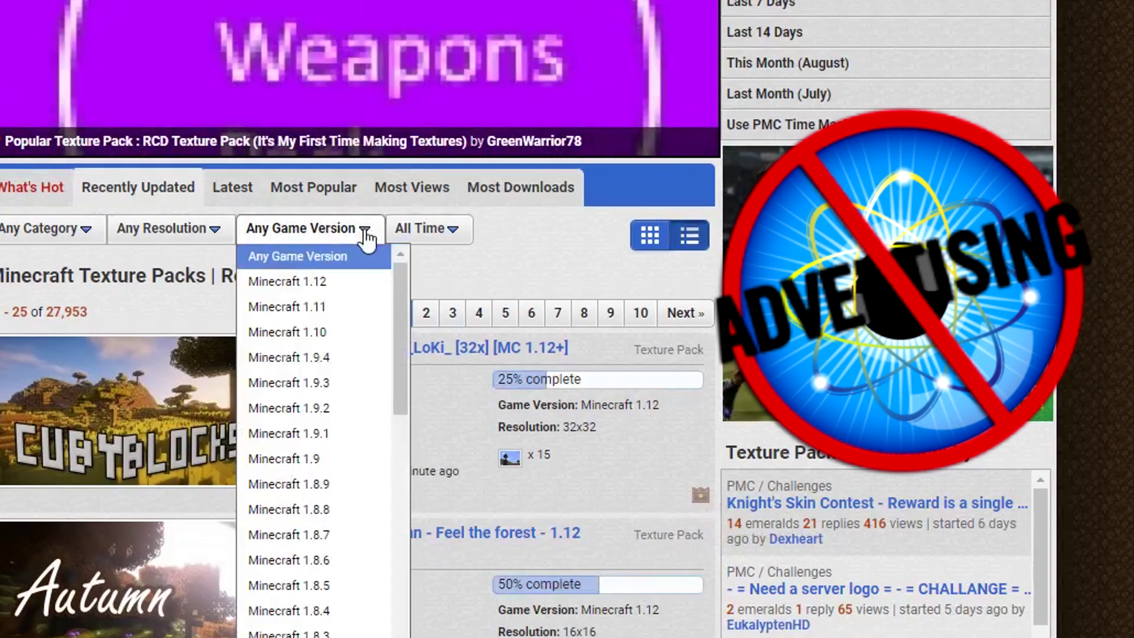
pyautogui.scroll(-3, 363, 535)
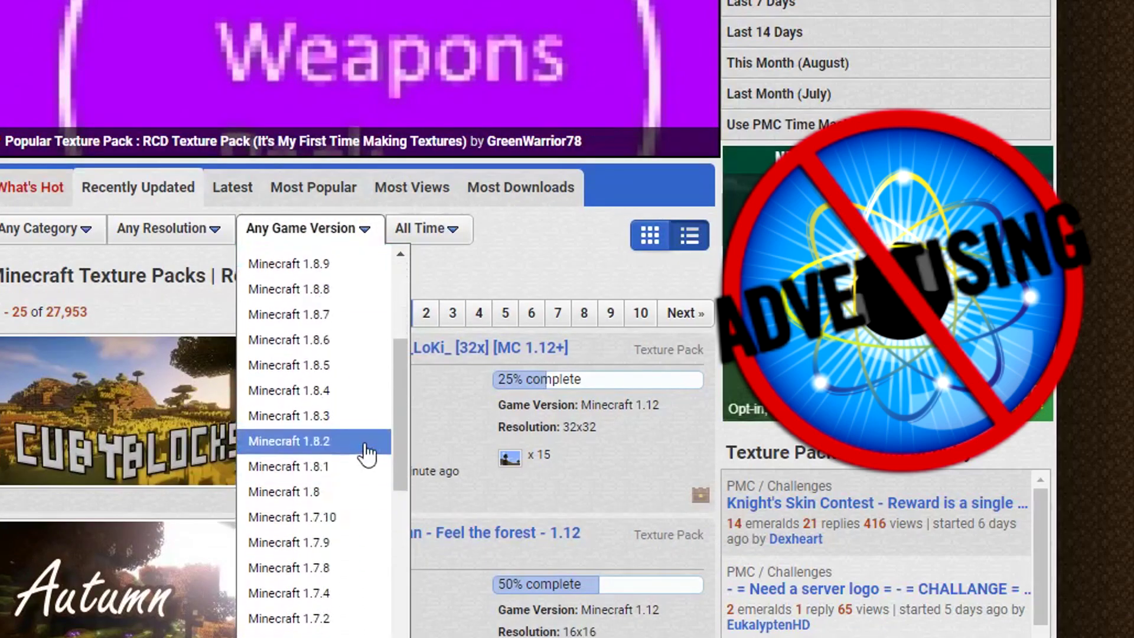
pyautogui.click(352, 518)
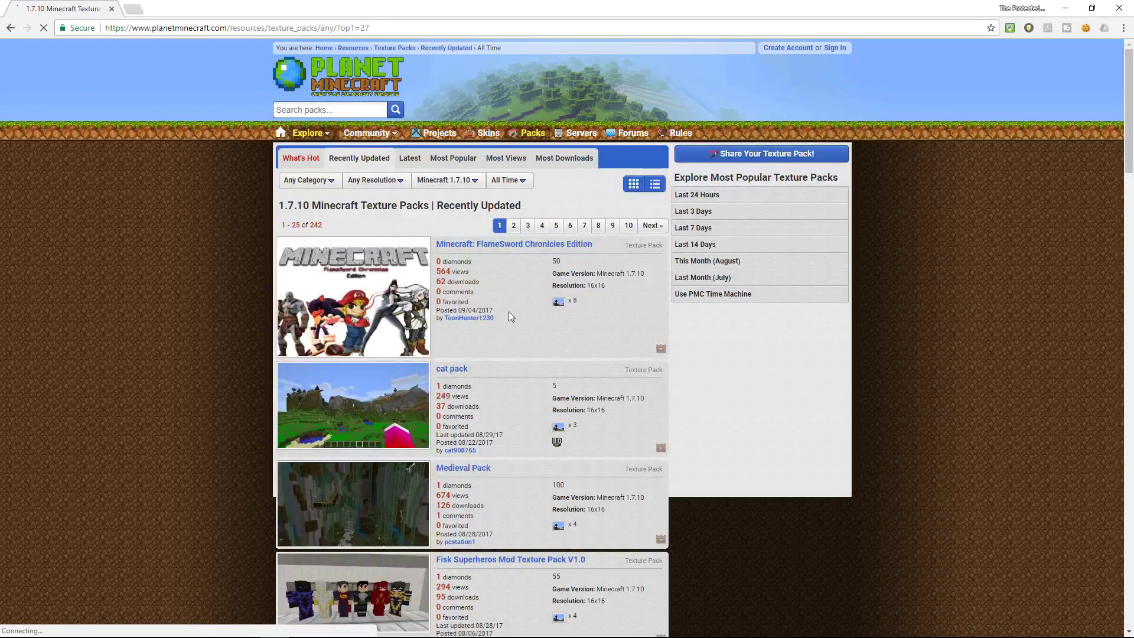
# Change the game version filter to Minecraft 1.10 and look through the listed texture packs
pyautogui.click(447, 180)
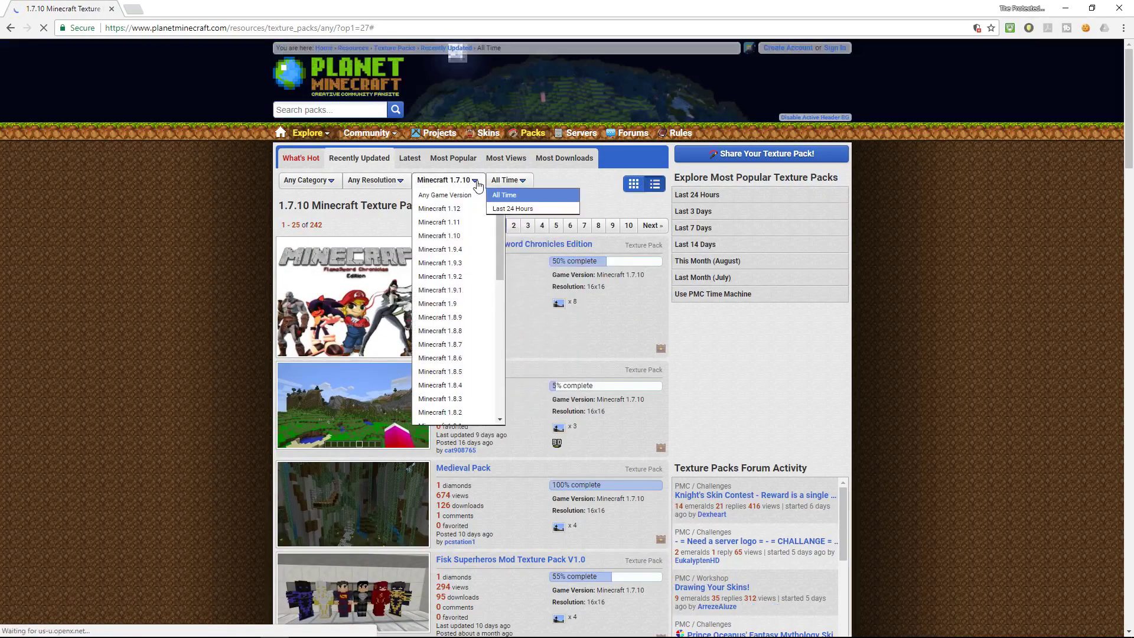
pyautogui.click(456, 236)
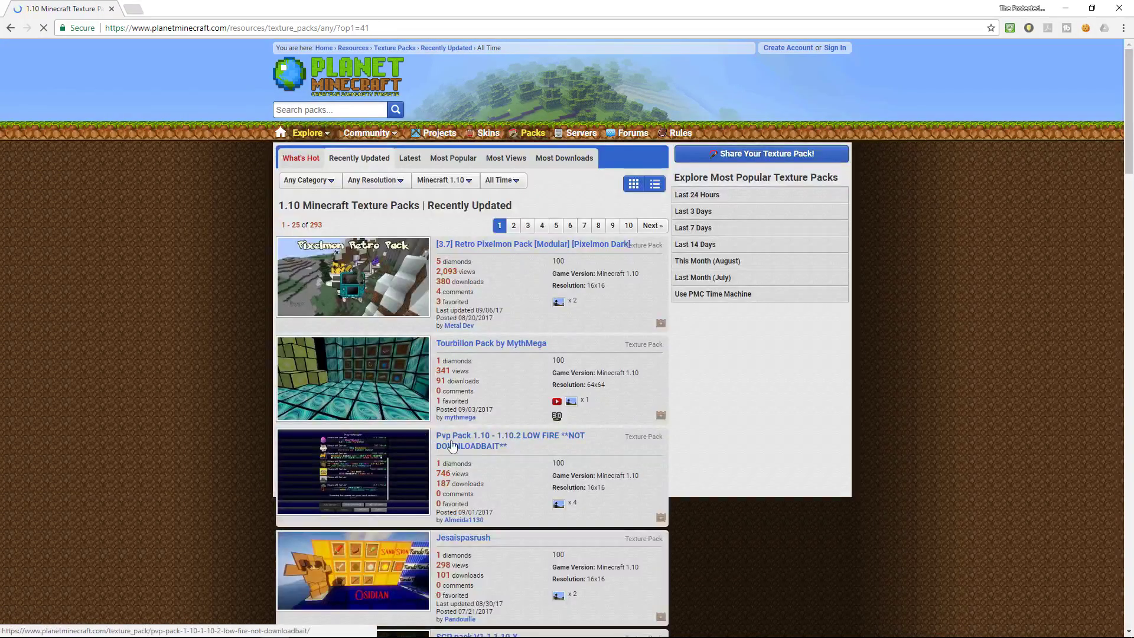
pyautogui.scroll(-8, 473, 352)
pyautogui.scroll(-13, 470, 345)
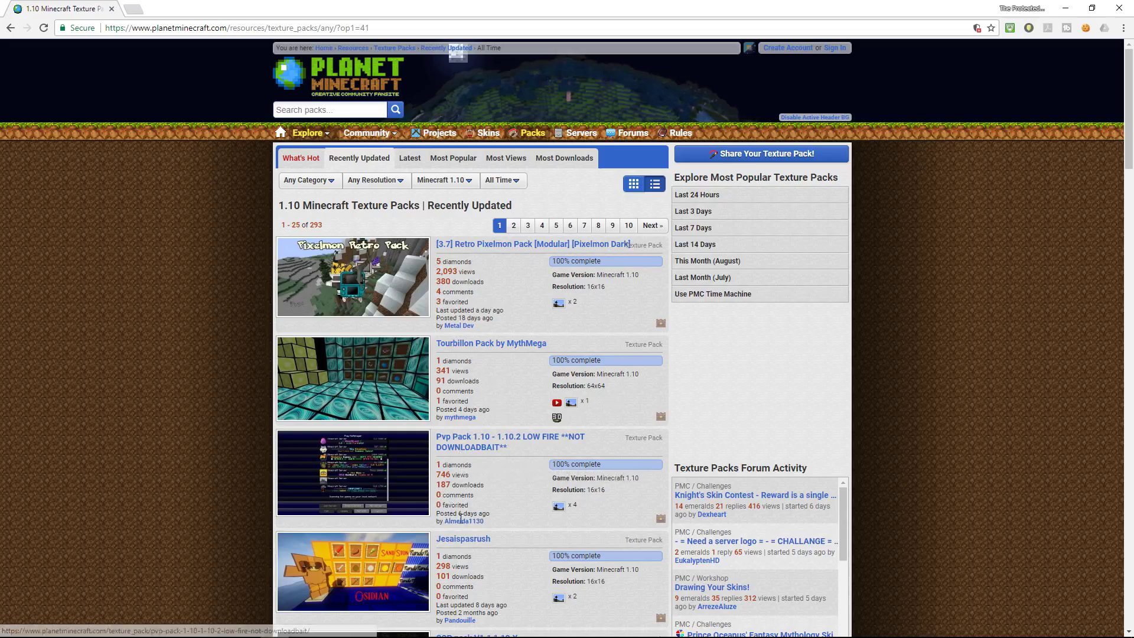
pyautogui.scroll(-4, 460, 526)
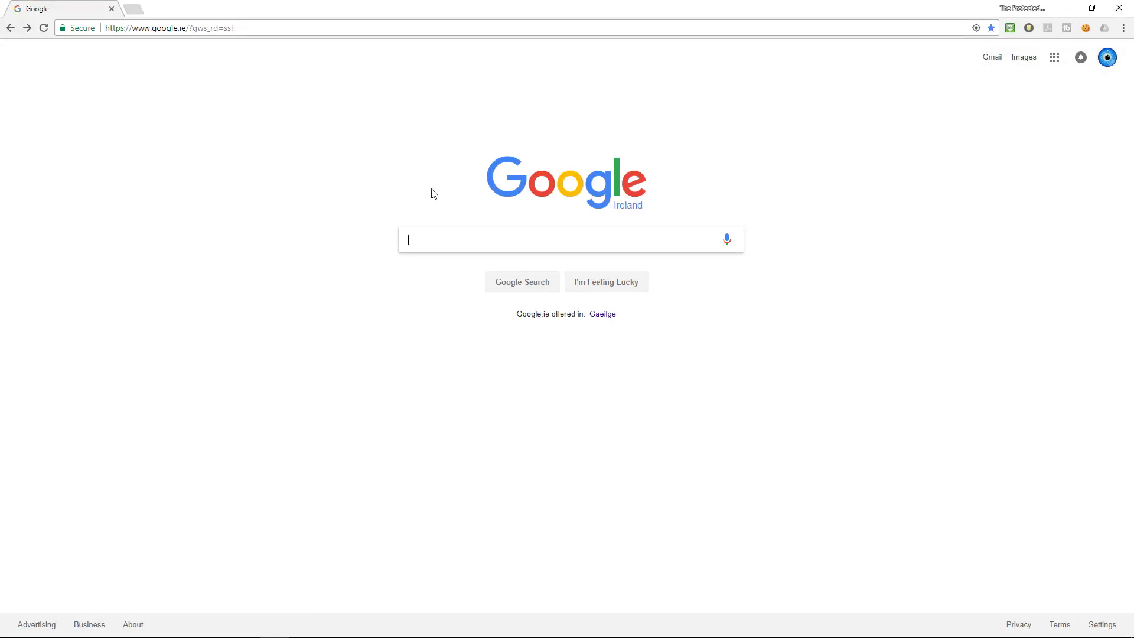
# Search Google for "soartex fanver" and open the Soartex Vanilla Downloads result
pyautogui.write('soartex')
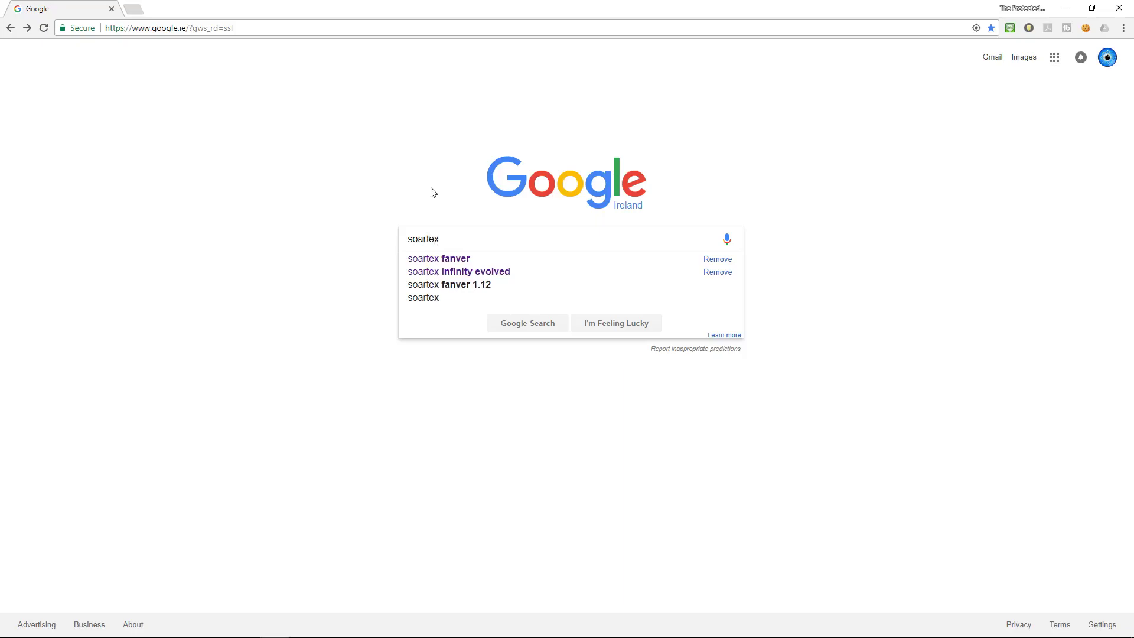
pyautogui.press('Down')
pyautogui.press('Return')
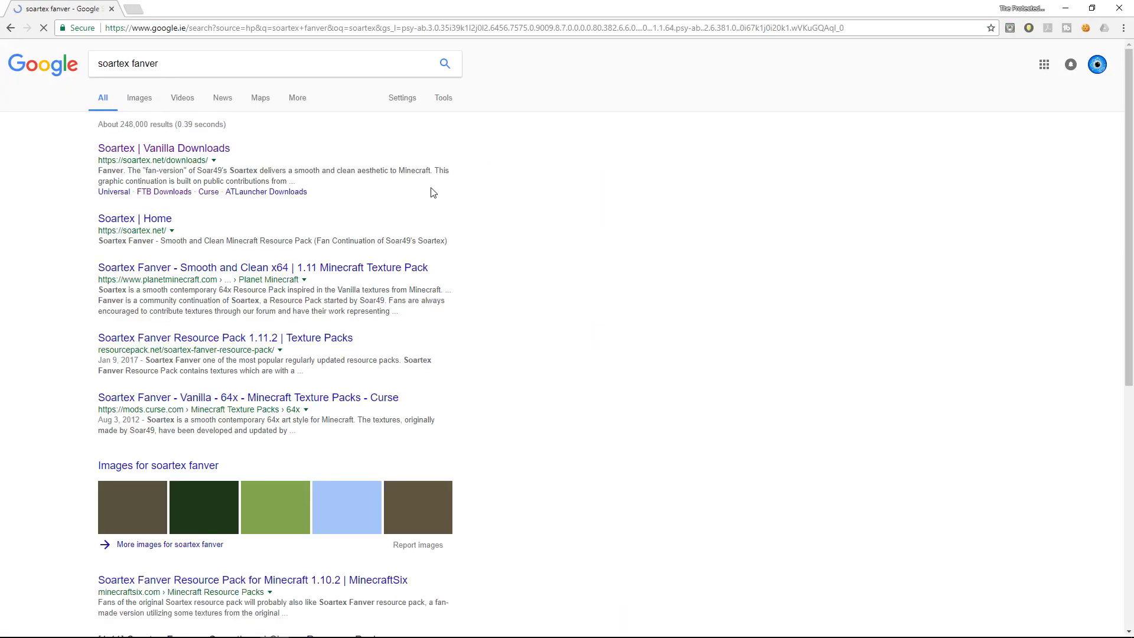
pyautogui.click(174, 155)
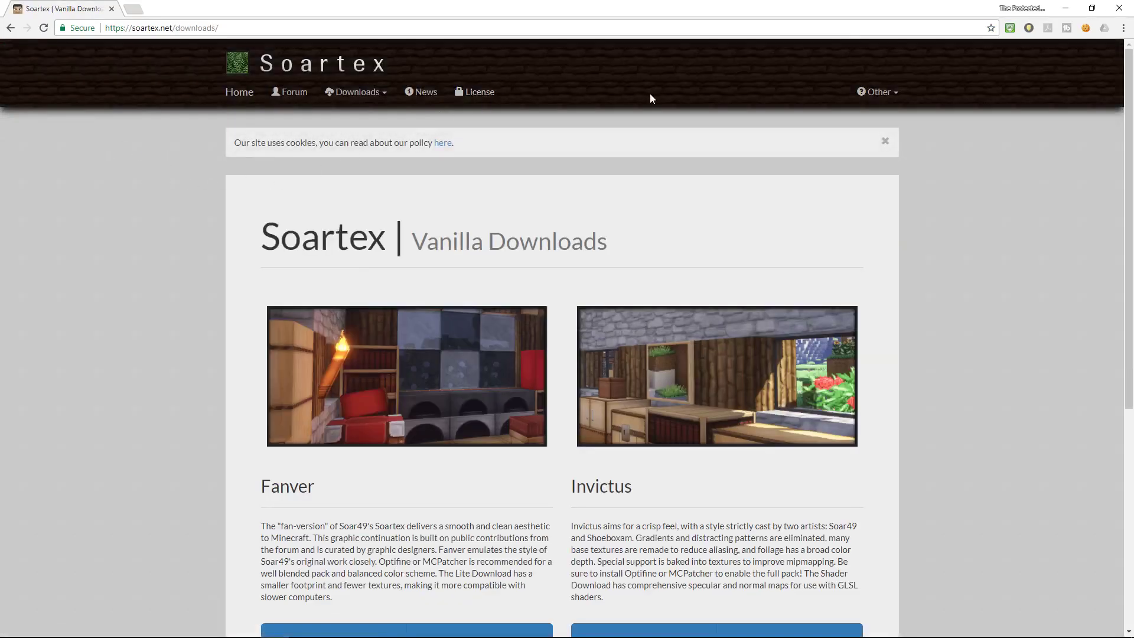
# Visit Soartex's FTB downloads page, switch to its Curse Client downloads and examine the Fanver packs under 1.7.x Downloads
pyautogui.click(354, 92)
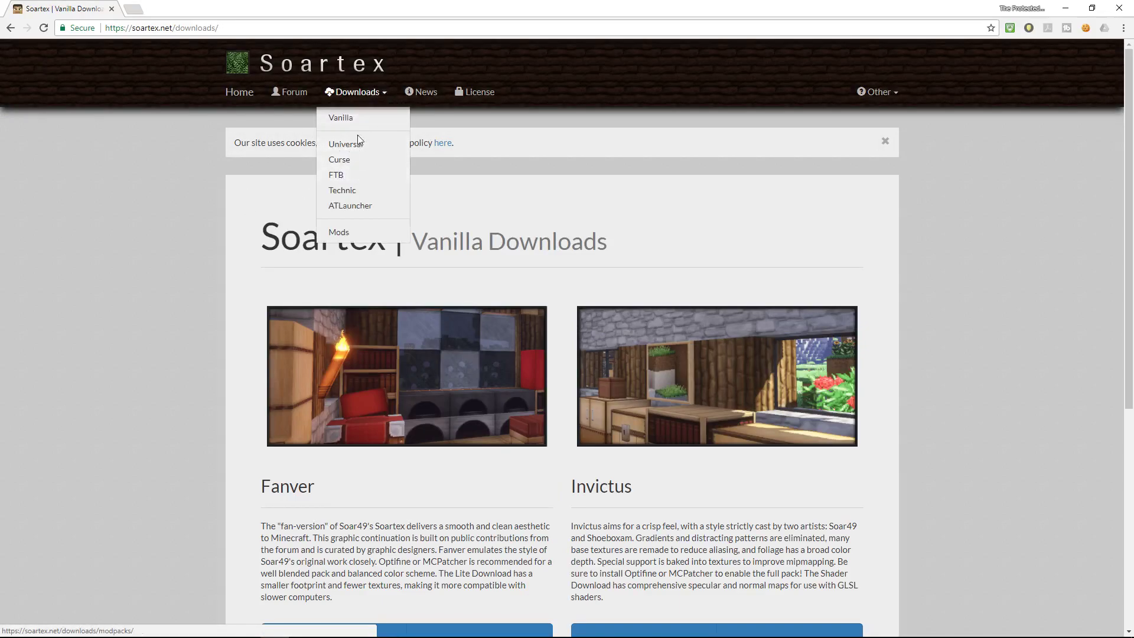
pyautogui.click(339, 176)
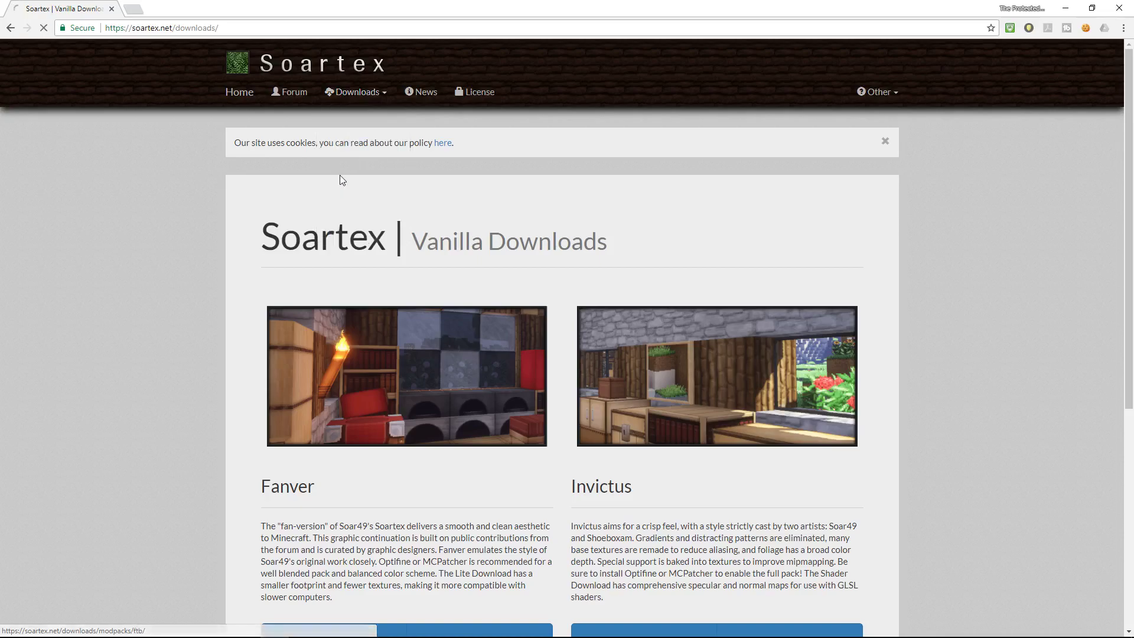
pyautogui.click(359, 93)
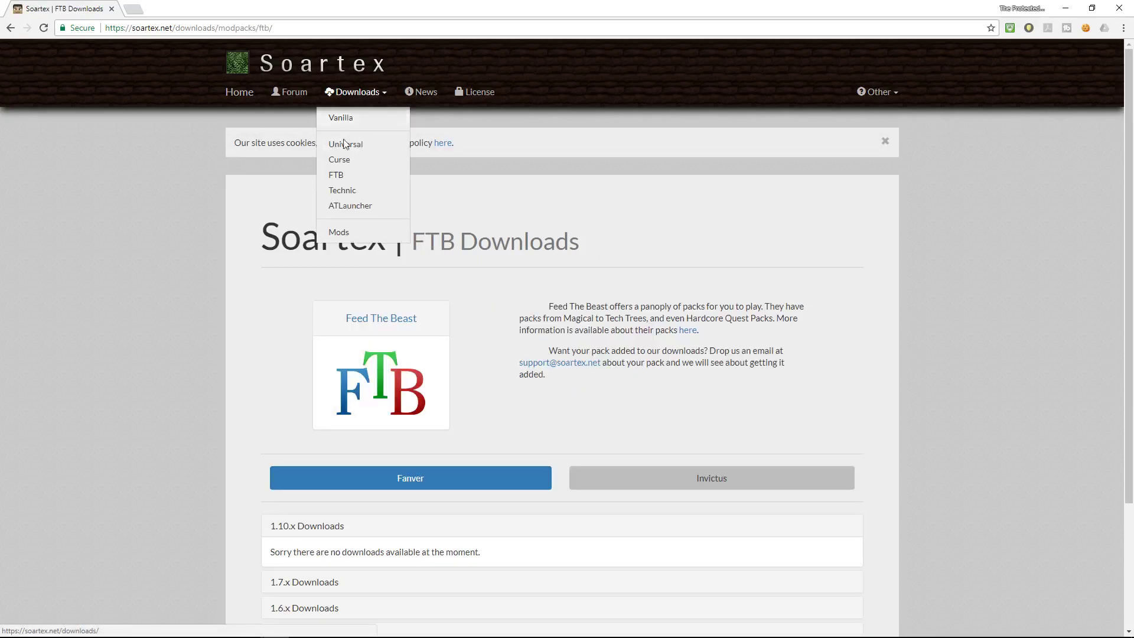
pyautogui.click(349, 158)
pyautogui.scroll(-1, 427, 173)
pyautogui.scroll(-2, 428, 173)
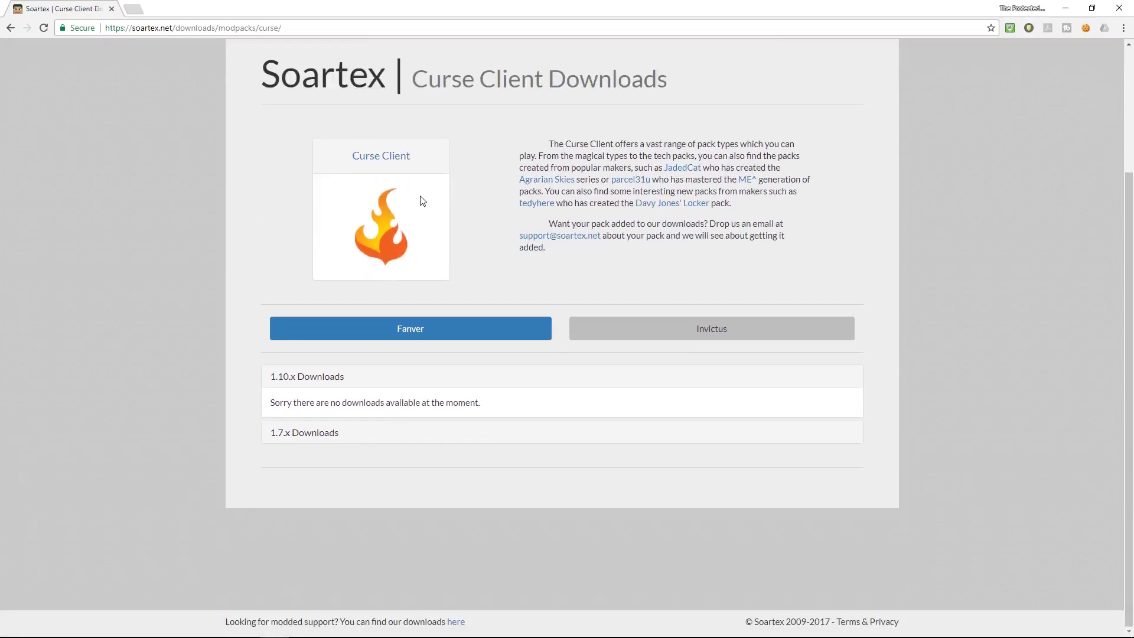
pyautogui.click(317, 434)
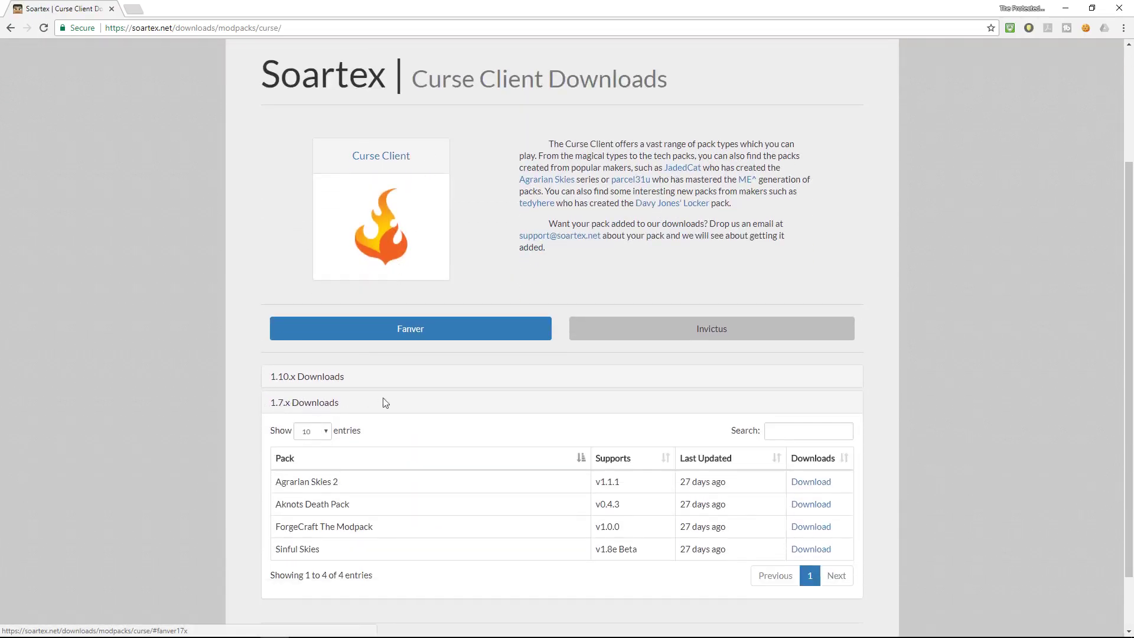
pyautogui.scroll(-1, 372, 413)
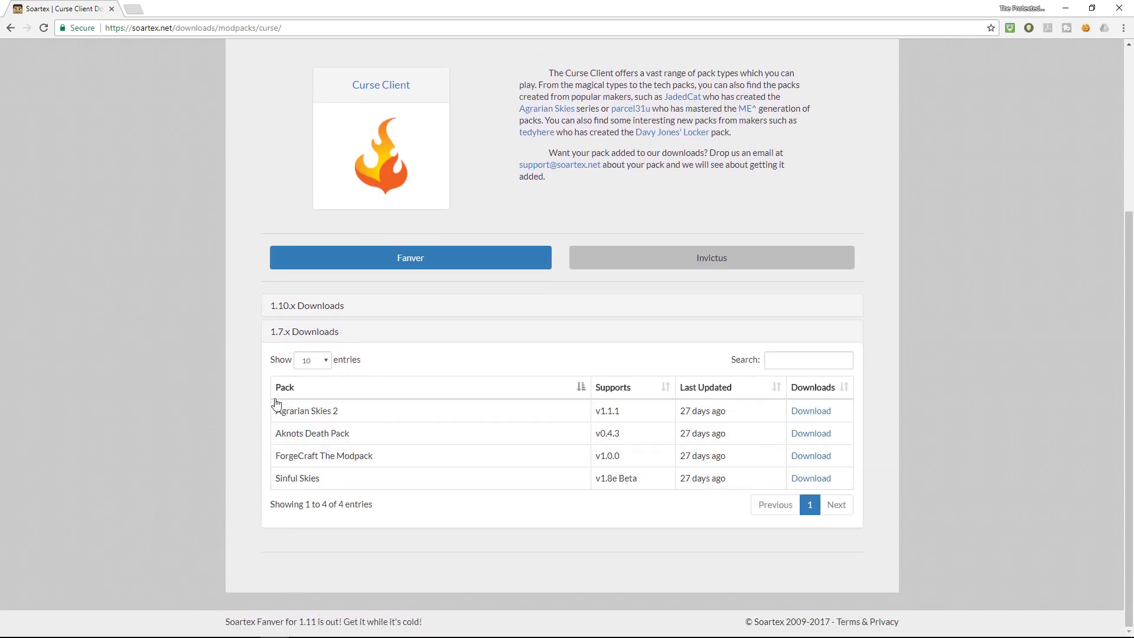
pyautogui.scroll(4, 275, 404)
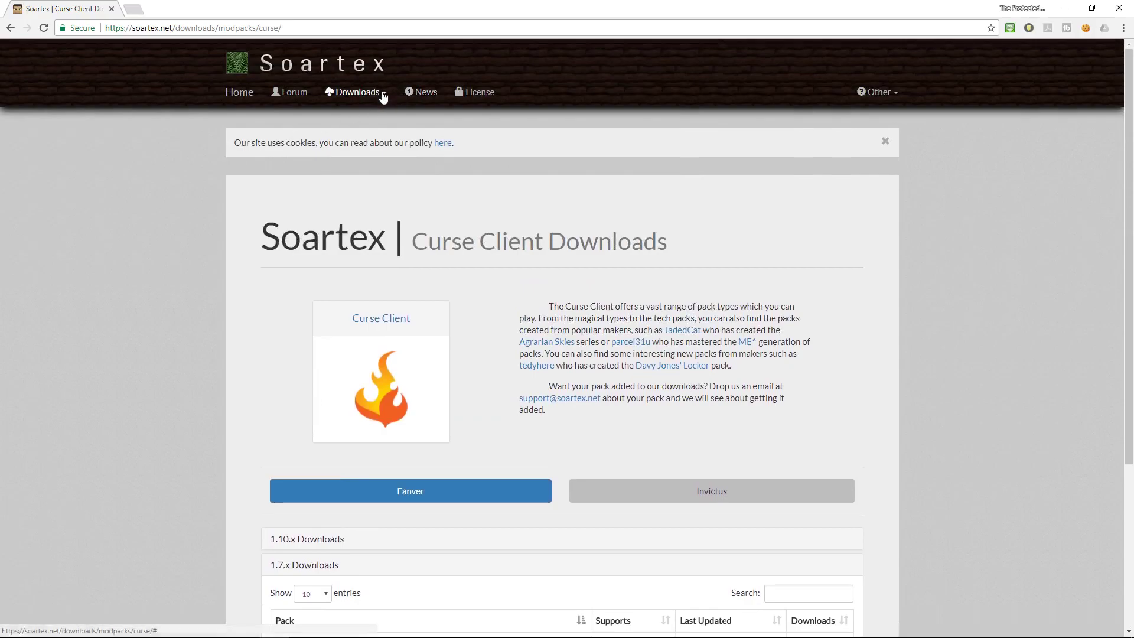
# Return to the Soartex FTB downloads page and expand the Fanver 1.7.x Downloads list
pyautogui.click(383, 98)
pyautogui.click(346, 170)
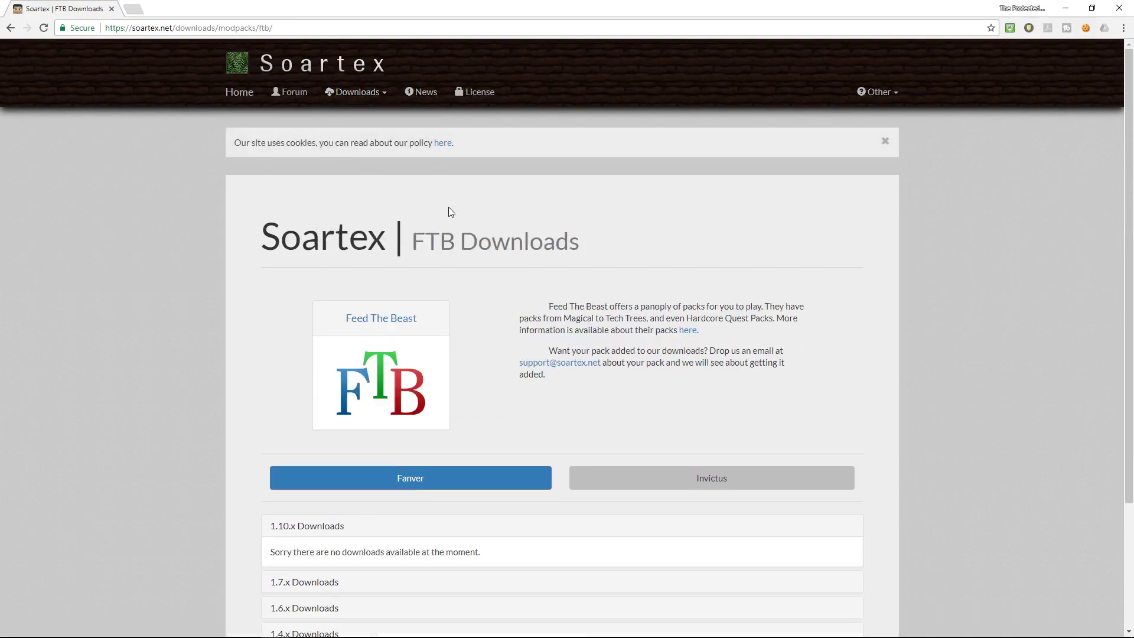
pyautogui.scroll(-3, 449, 207)
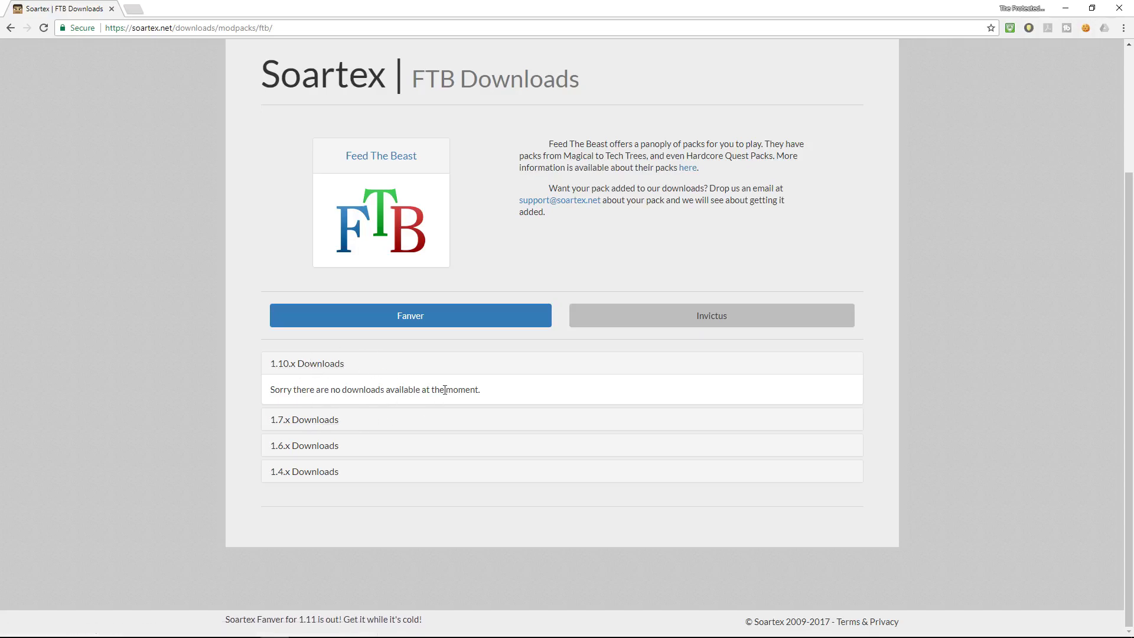
pyautogui.click(303, 420)
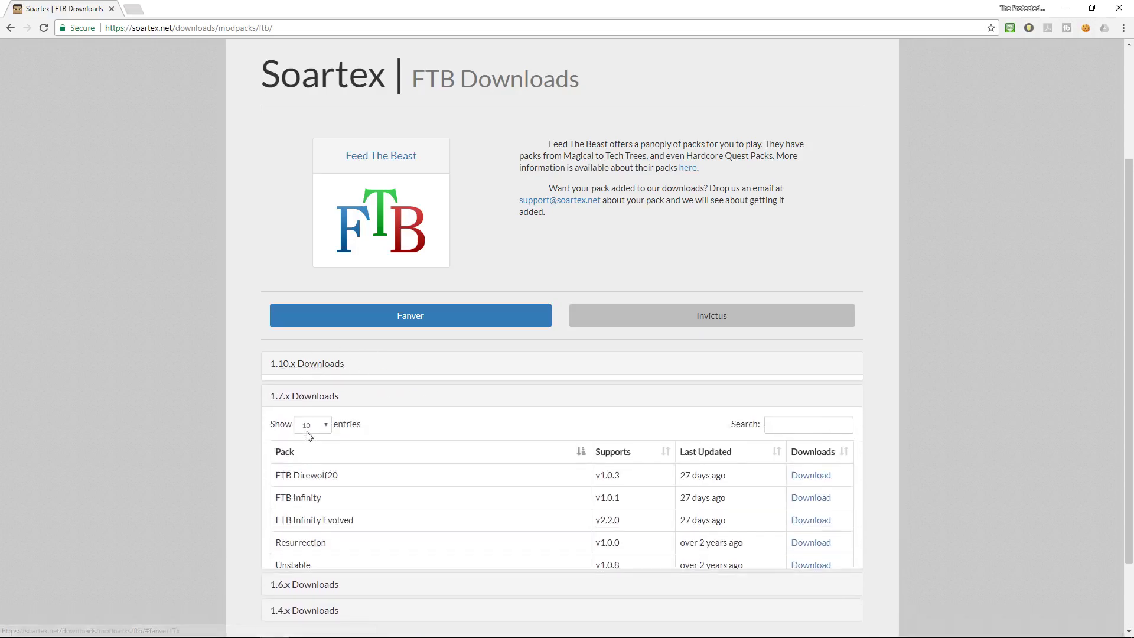
pyautogui.scroll(-2, 339, 408)
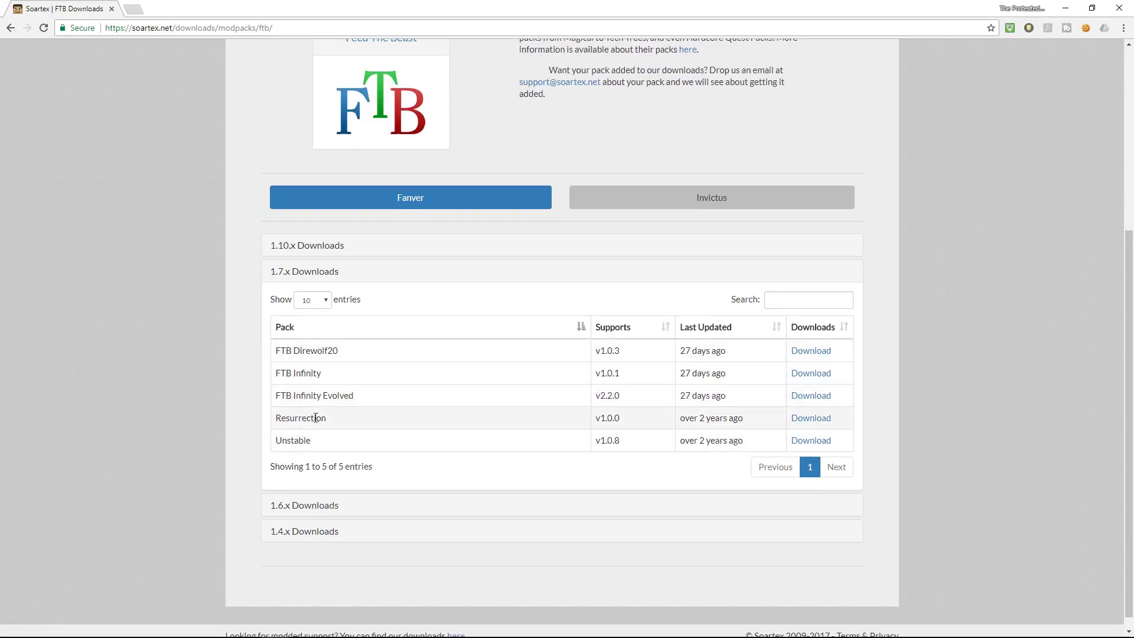
# Check the packs under 1.6.x and 1.4.x Downloads, and reopen the 1.7.x Downloads list
pyautogui.click(306, 489)
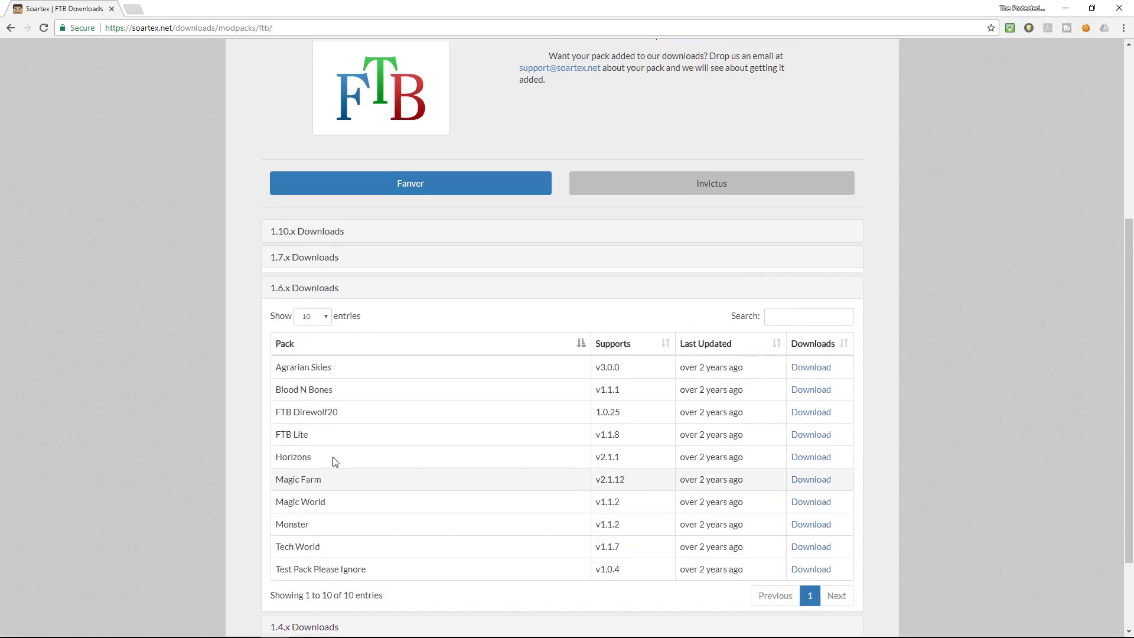
pyautogui.scroll(-2, 317, 456)
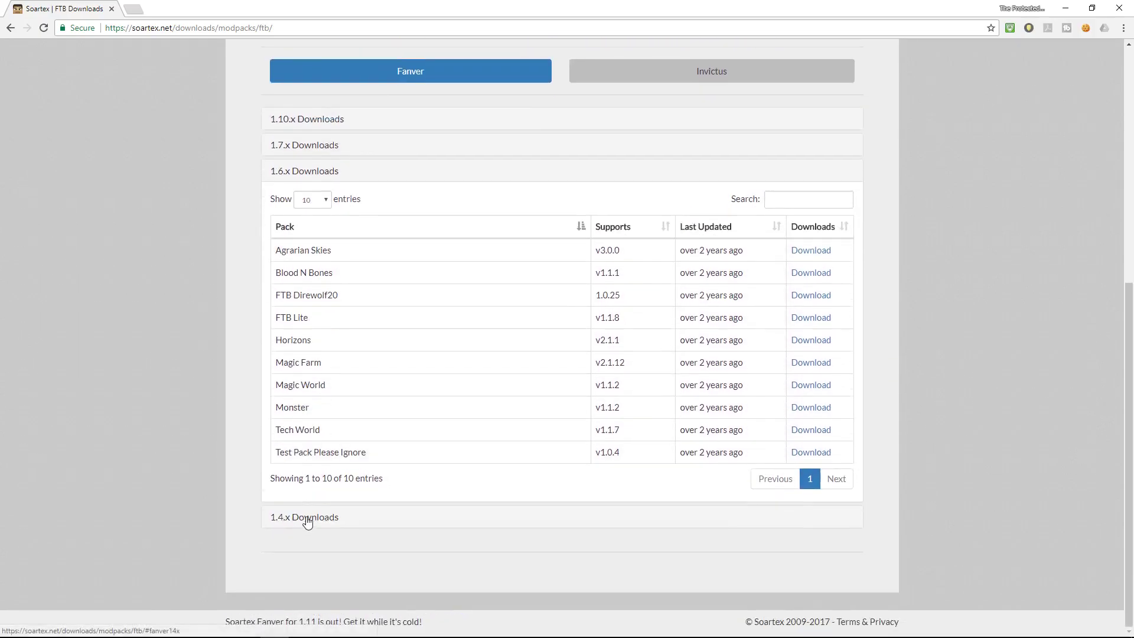
pyautogui.click(308, 519)
pyautogui.click(301, 327)
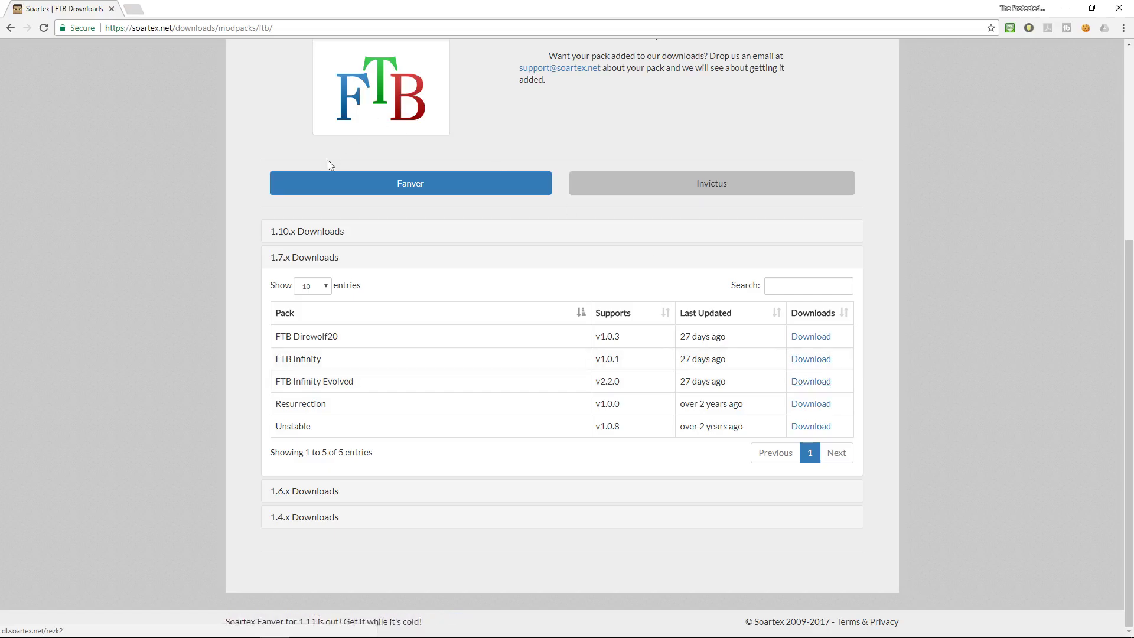
# Check the Invictus packs, return to Fanver and download the FTB Infinity Evolved v2.2.0 pack under 1.7.x Downloads
pyautogui.click(641, 184)
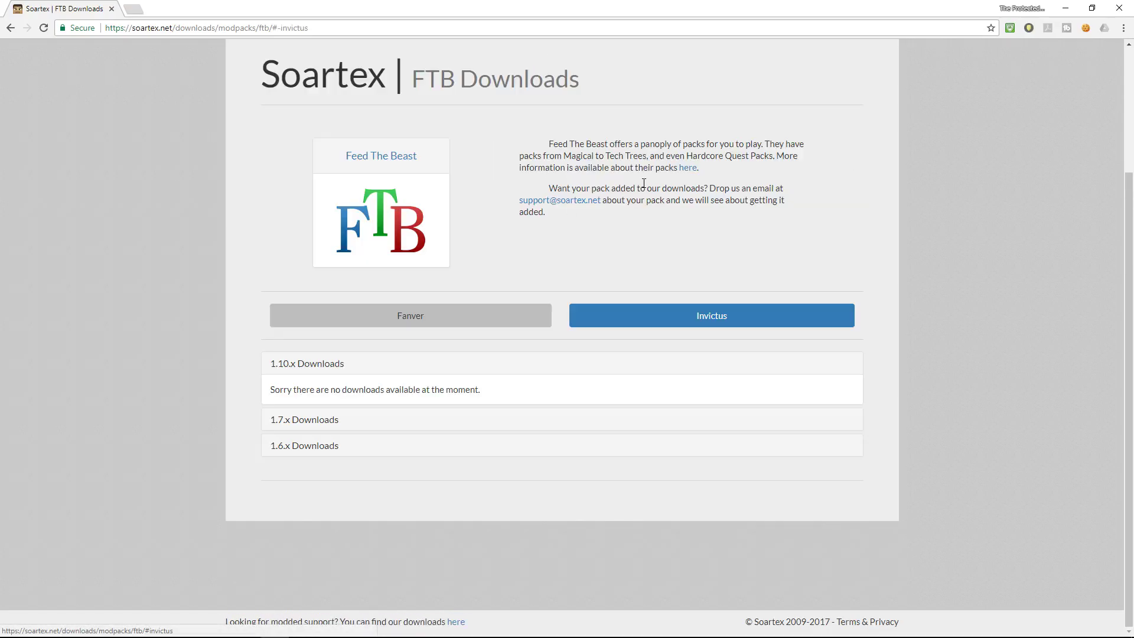
pyautogui.click(422, 317)
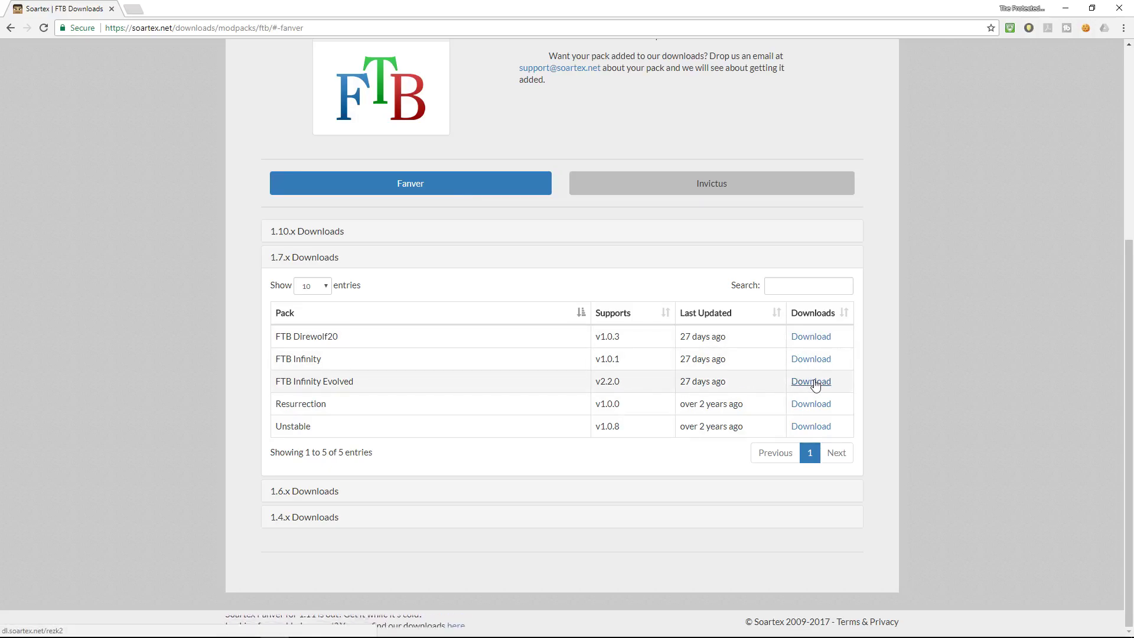
pyautogui.click(815, 382)
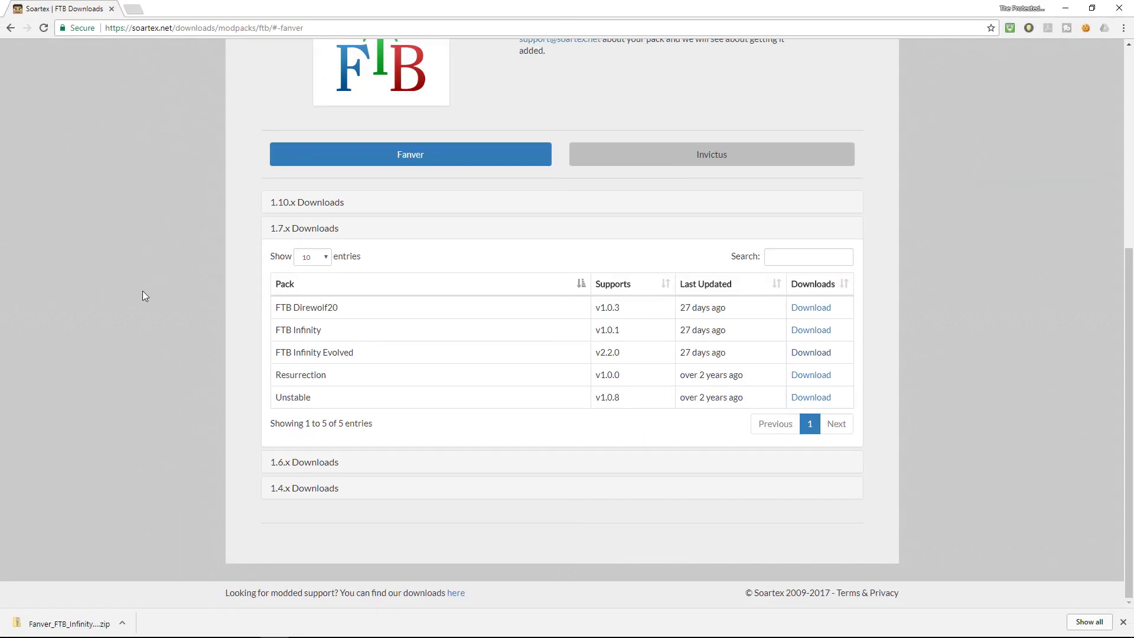
# Show the downloaded Fanver_FTB_Infinity_Evolved zip in its folder and extract it with 7-Zip into a subfolder of the same name
pyautogui.click(122, 623)
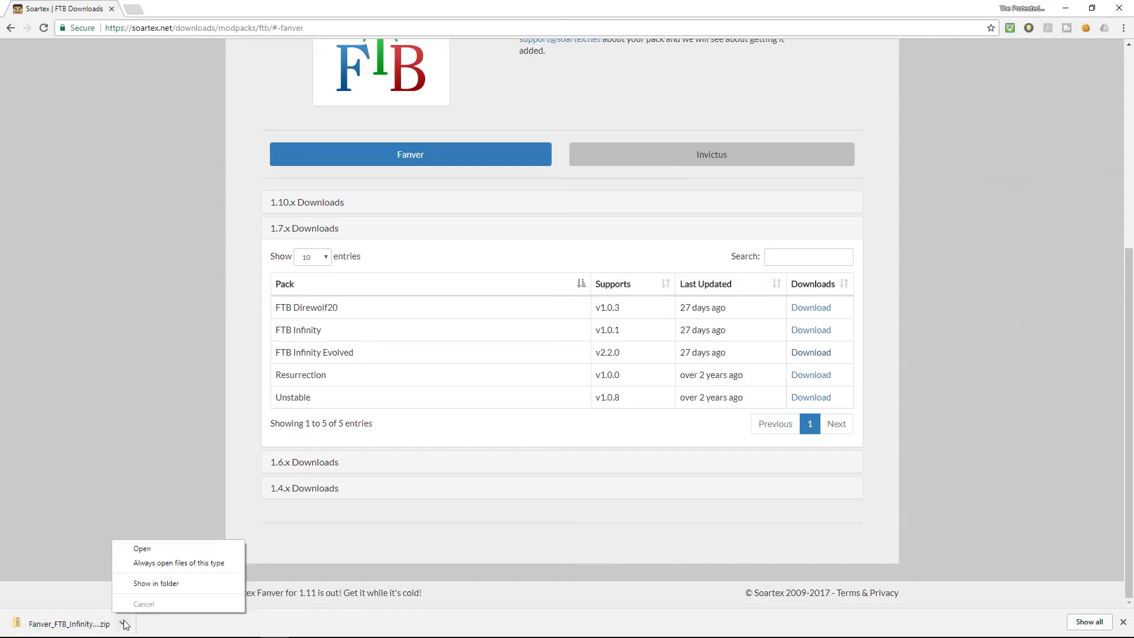
pyautogui.click(148, 586)
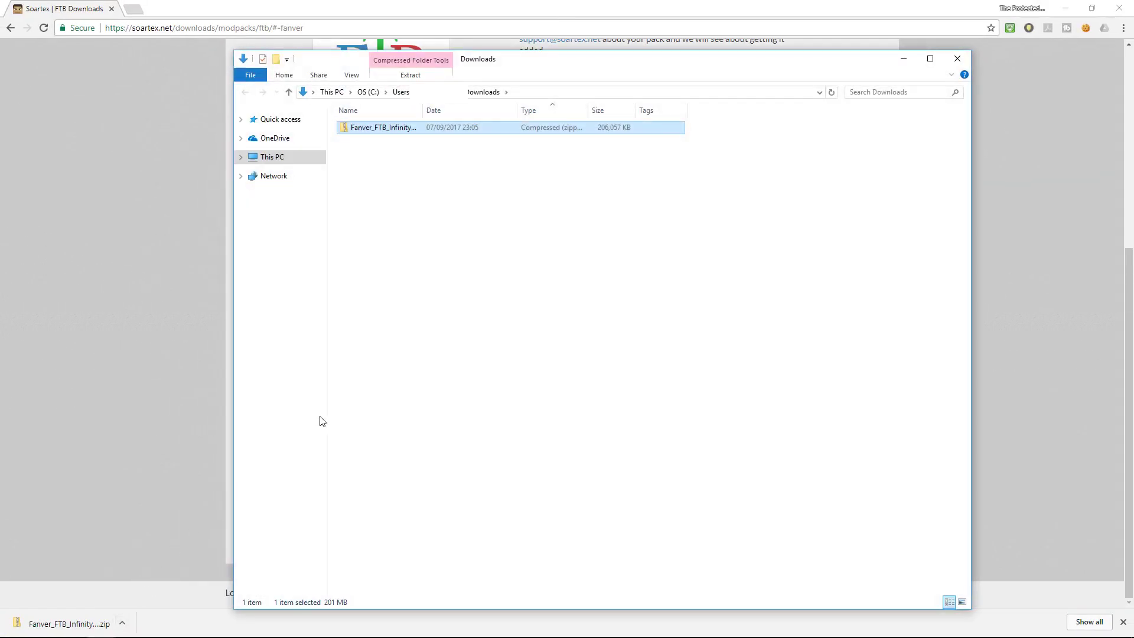
pyautogui.rightClick(376, 128)
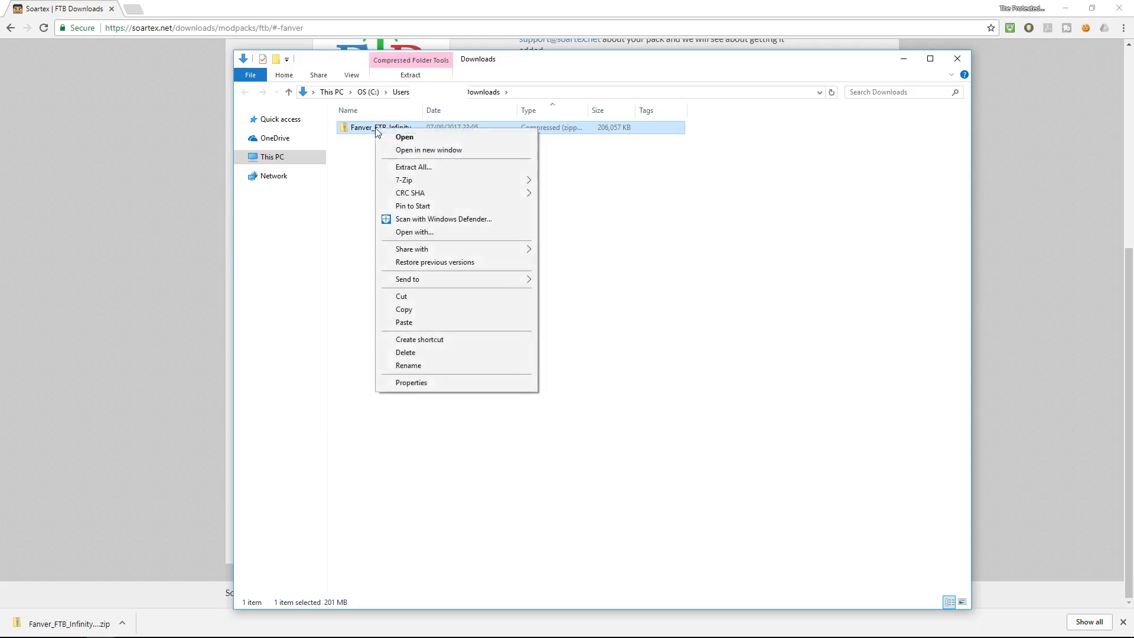
pyautogui.moveTo(468, 179)
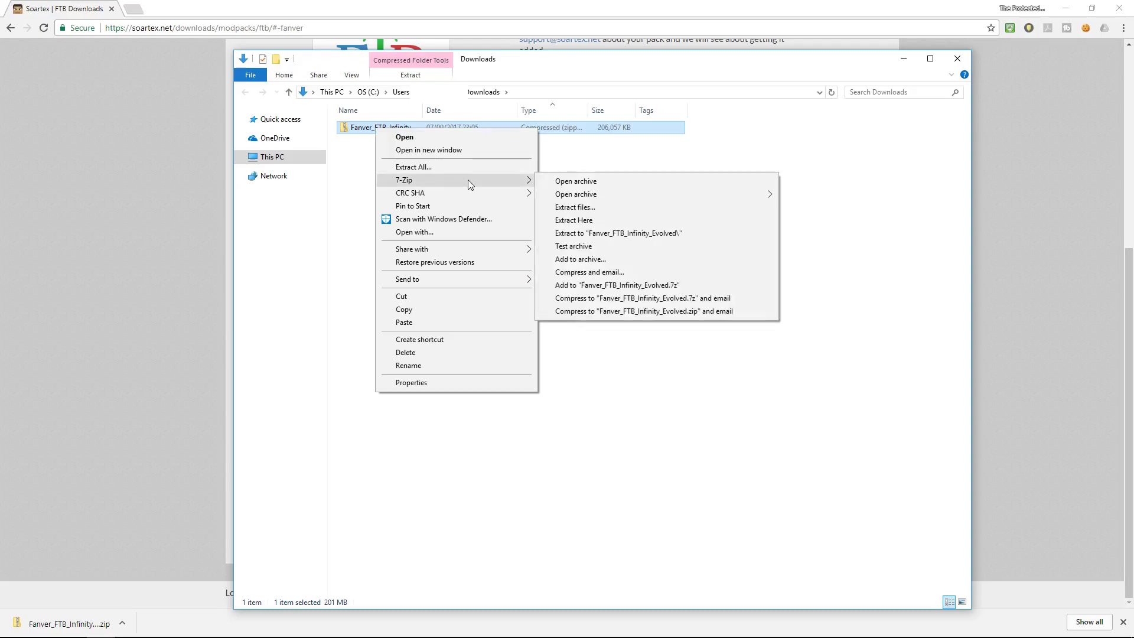
pyautogui.click(598, 234)
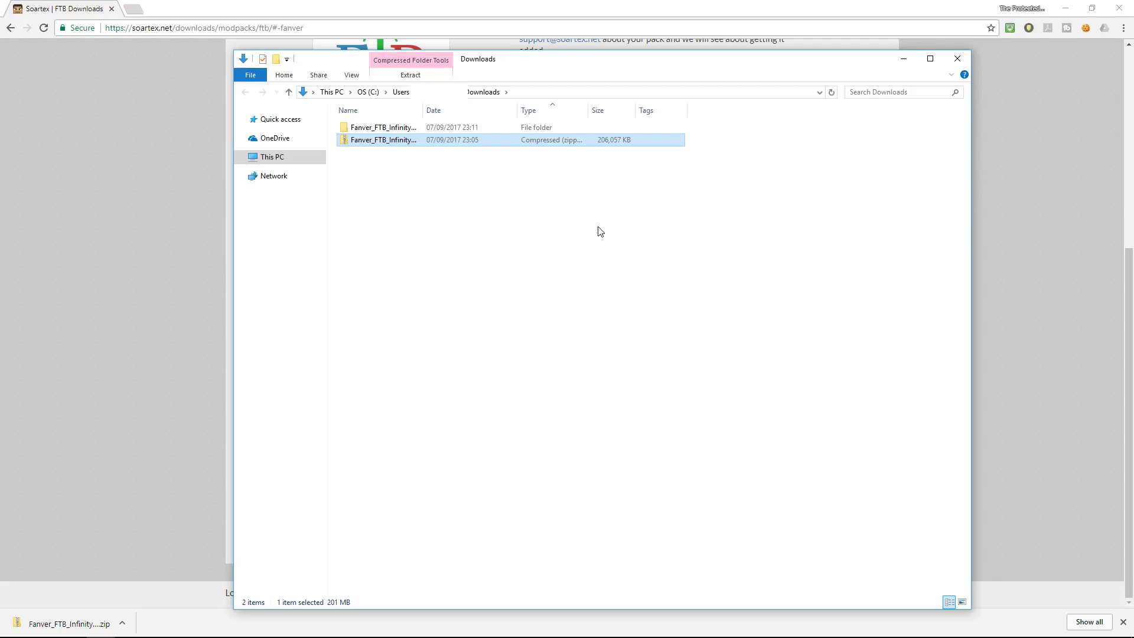
# Examine the extracted pack's assets folder and its mod subfolders, and return to the Downloads folder
pyautogui.doubleClick(373, 128)
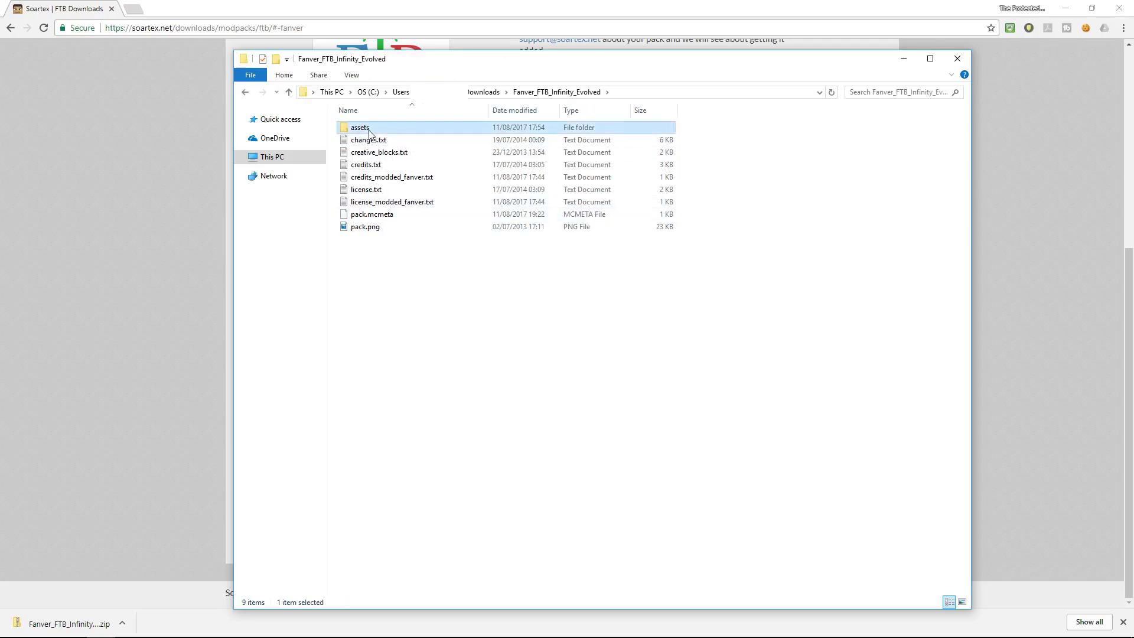
pyautogui.doubleClick(369, 129)
pyautogui.scroll(-10, 412, 170)
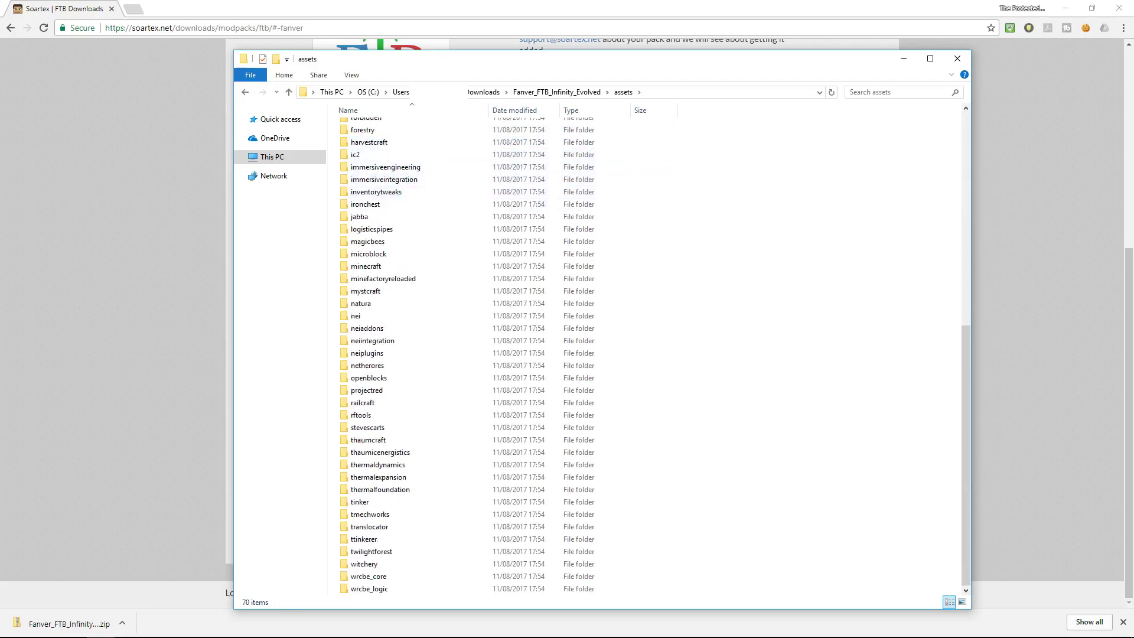
pyautogui.scroll(11, 416, 307)
pyautogui.click(242, 91)
pyautogui.click(243, 92)
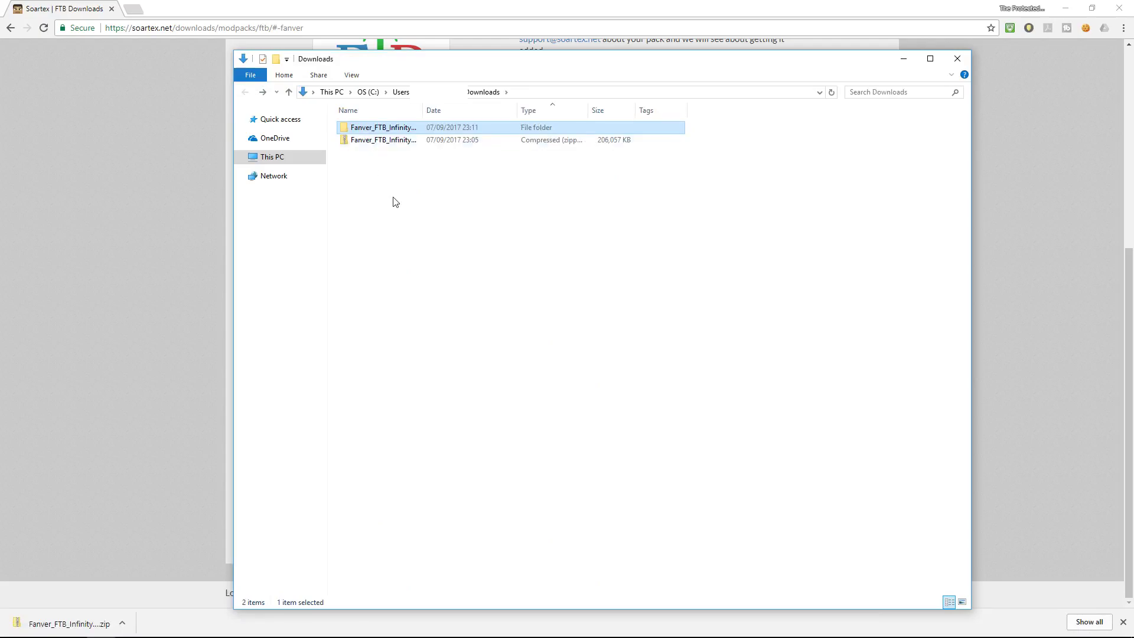
# Copy the extracted Fanver_FTB_Infinity_Evolved folder into the resourcepacks folder of Curse's FTB Infinity Evolved Minecraft instance
pyautogui.rightClick(381, 130)
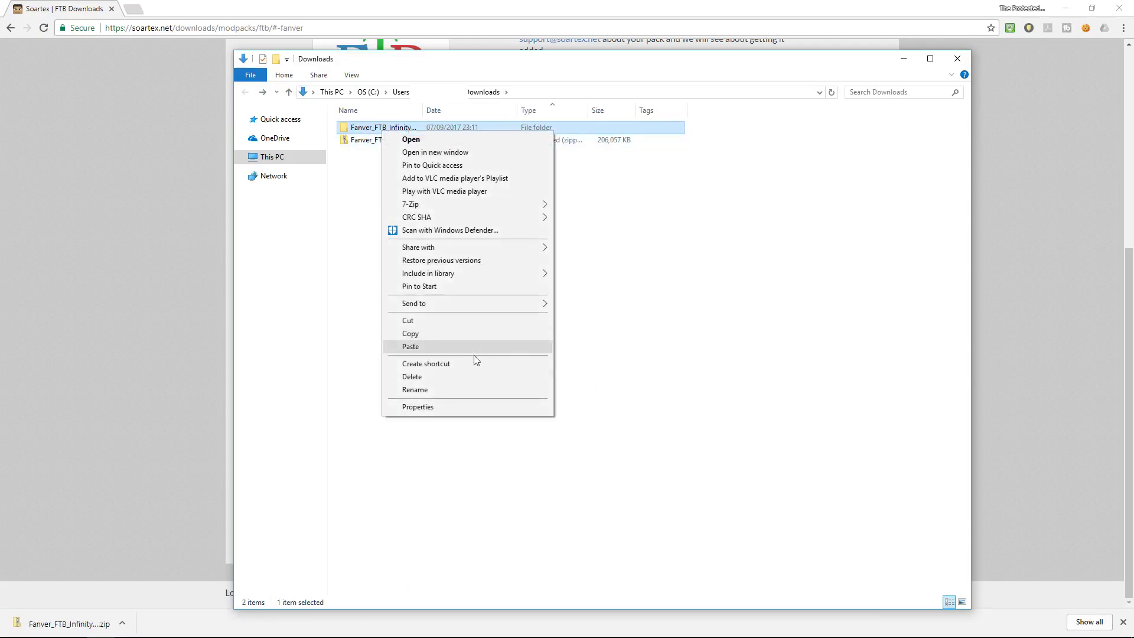
pyautogui.click(433, 334)
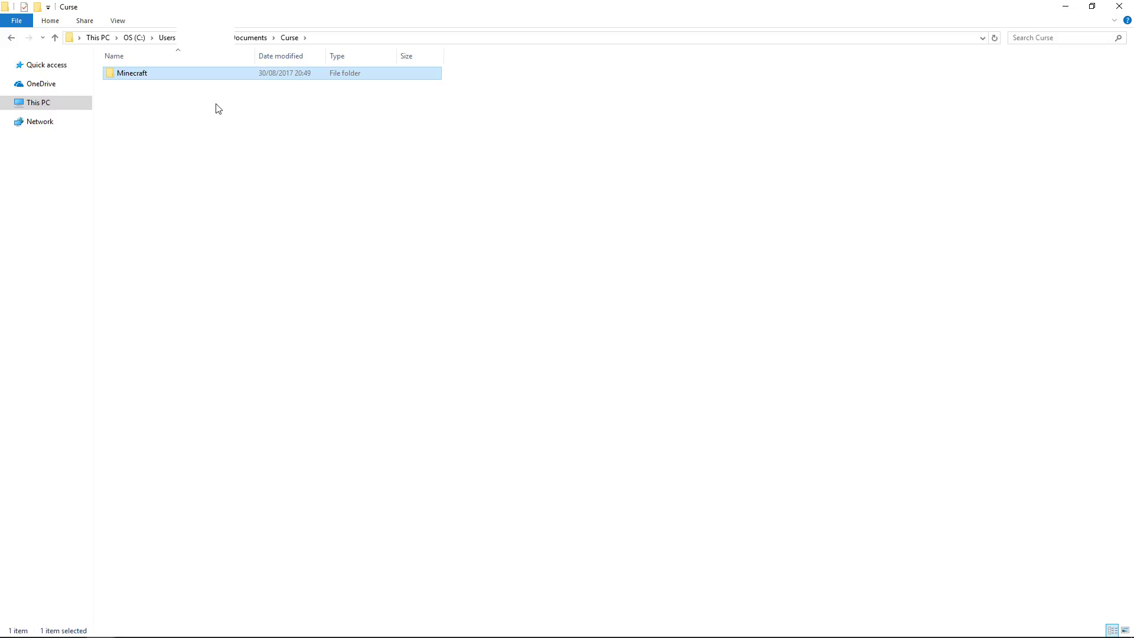
pyautogui.doubleClick(143, 80)
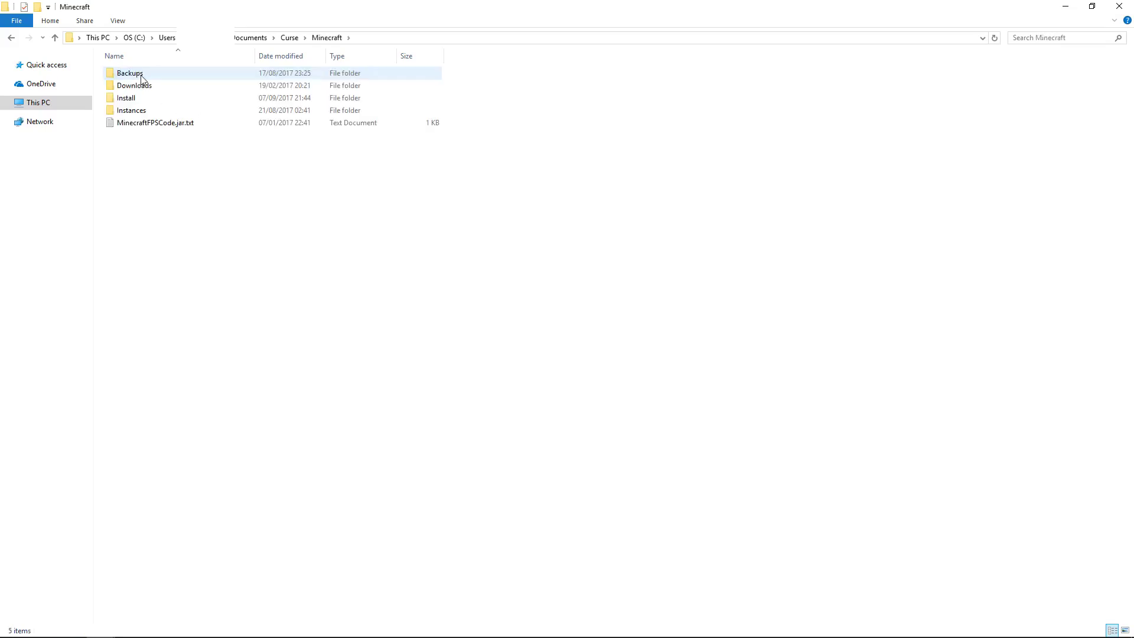
pyautogui.doubleClick(138, 111)
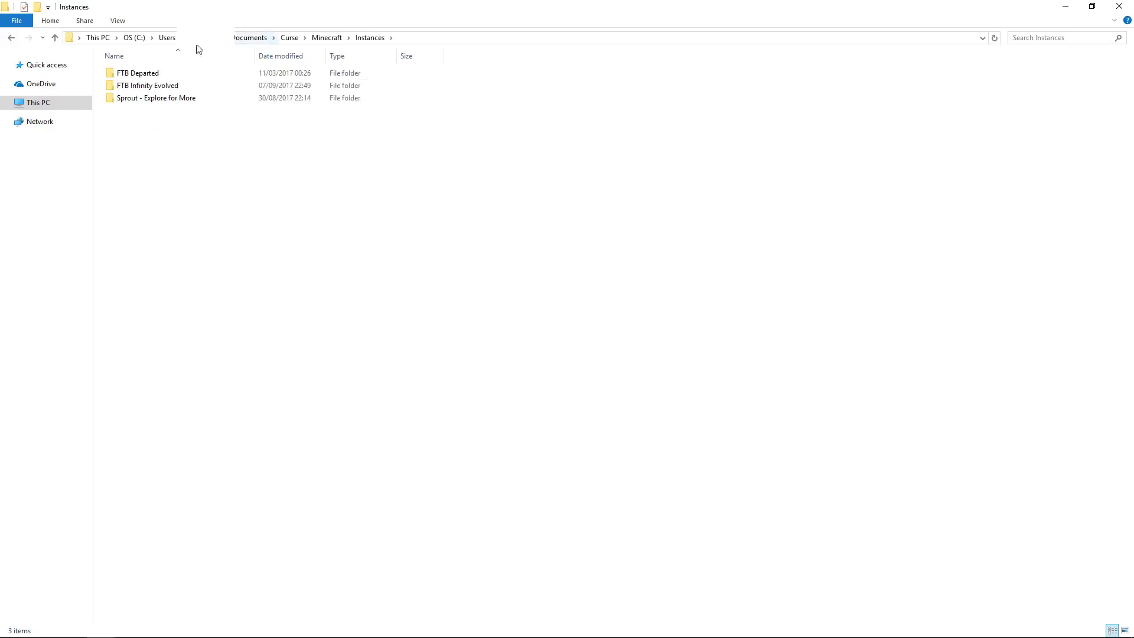
pyautogui.doubleClick(147, 87)
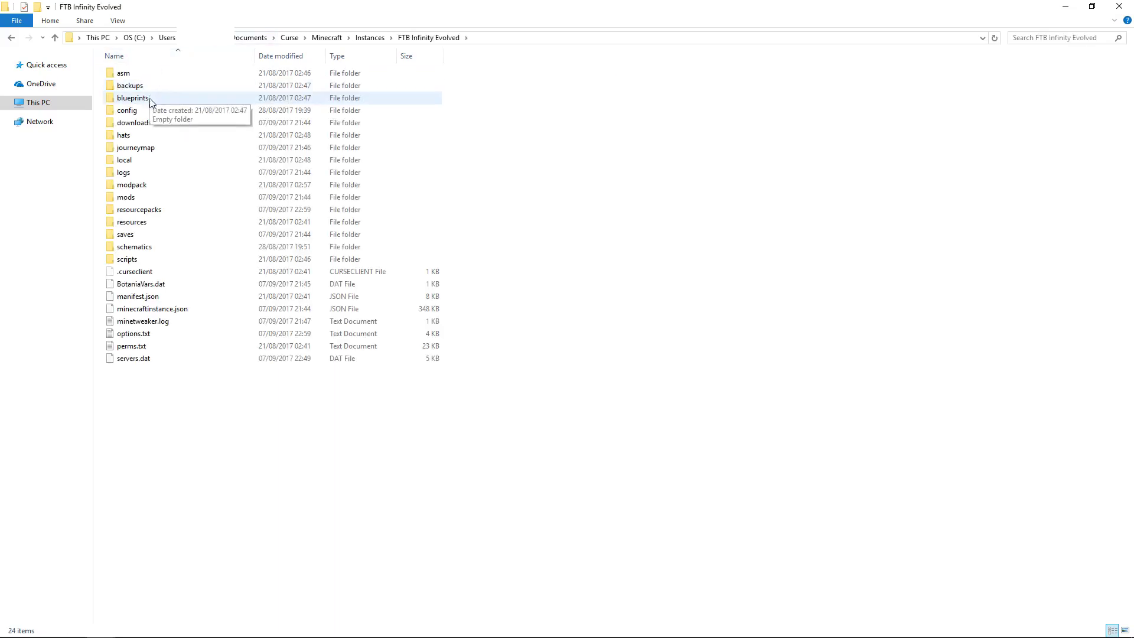
pyautogui.doubleClick(150, 212)
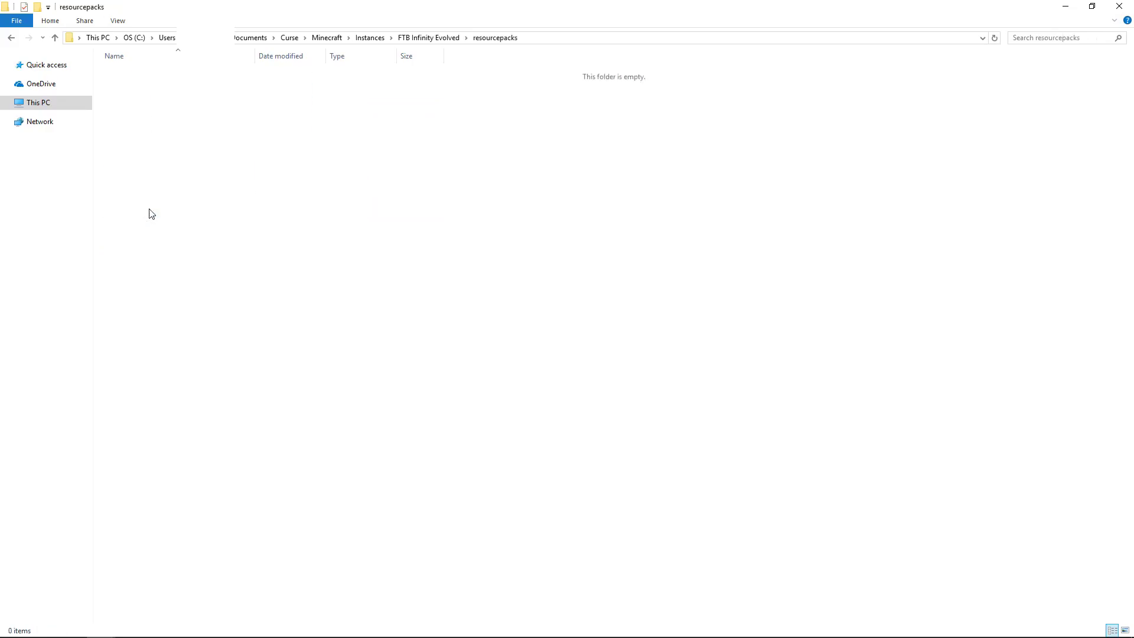
pyautogui.rightClick(163, 111)
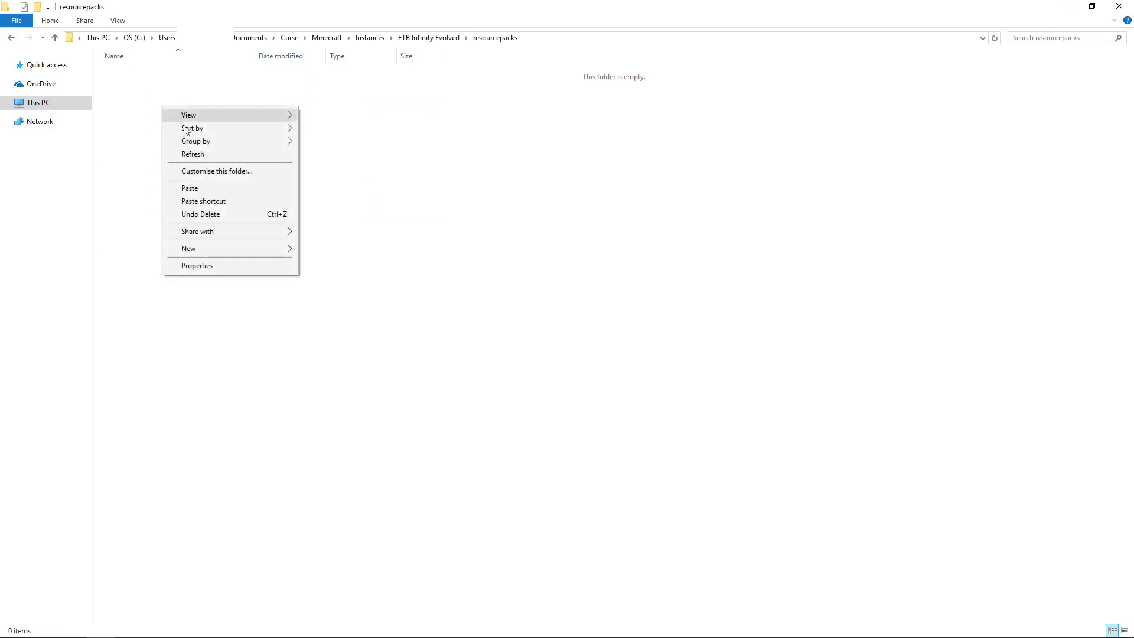
pyautogui.click(220, 192)
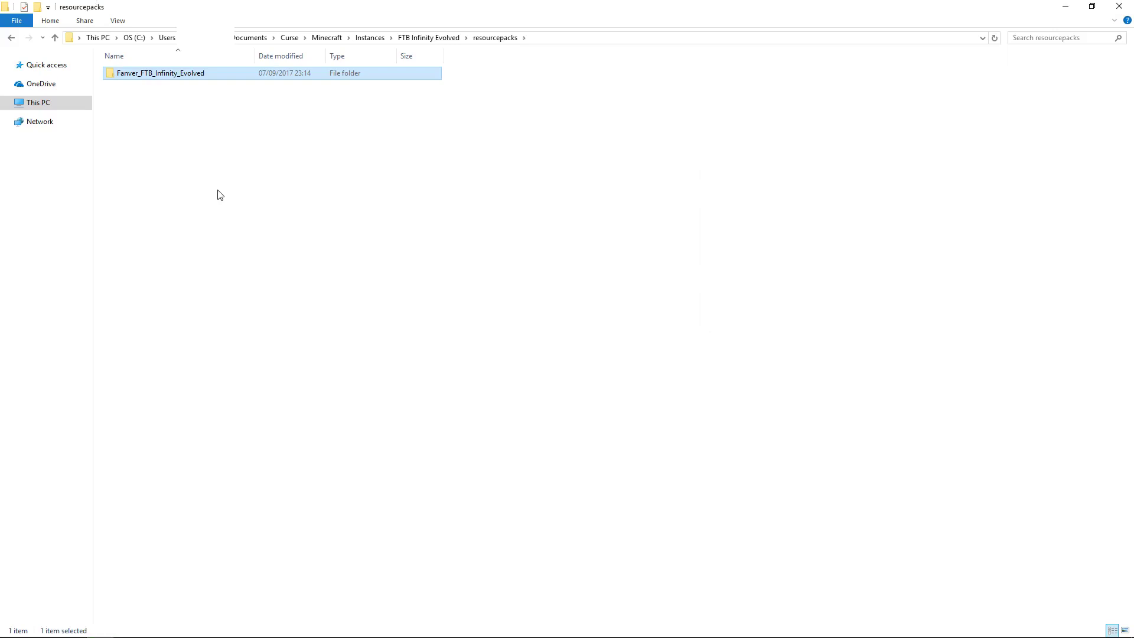
pyautogui.click(219, 195)
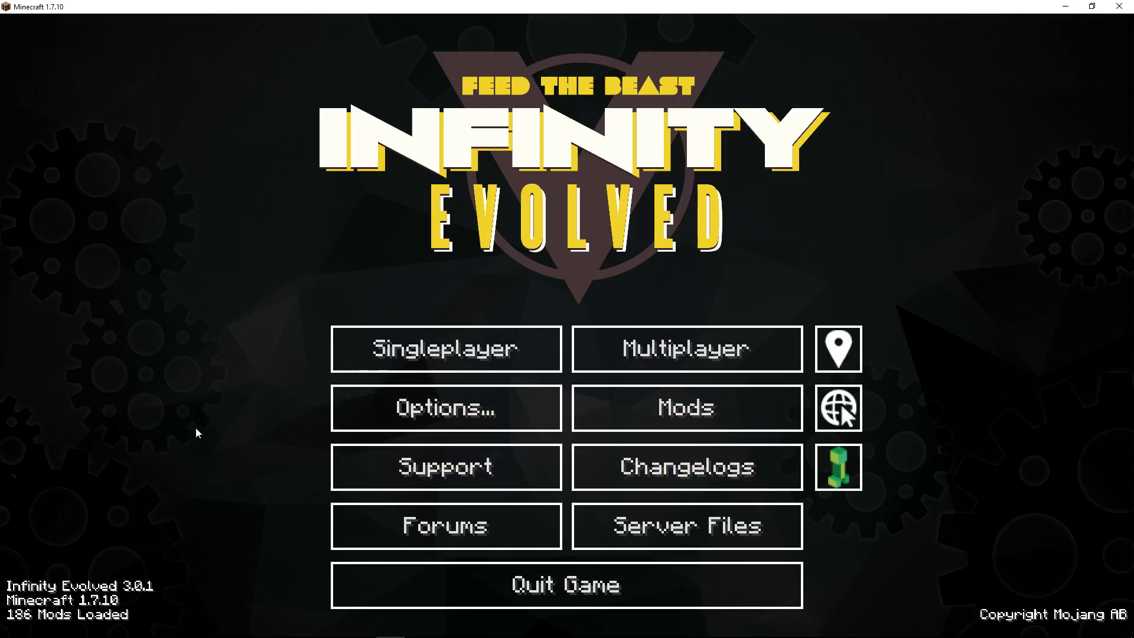
# In Minecraft, move Fanver_FTB_Infinity_Evolved to the selected resource packs, apply it and return to the main menu
pyautogui.click(436, 412)
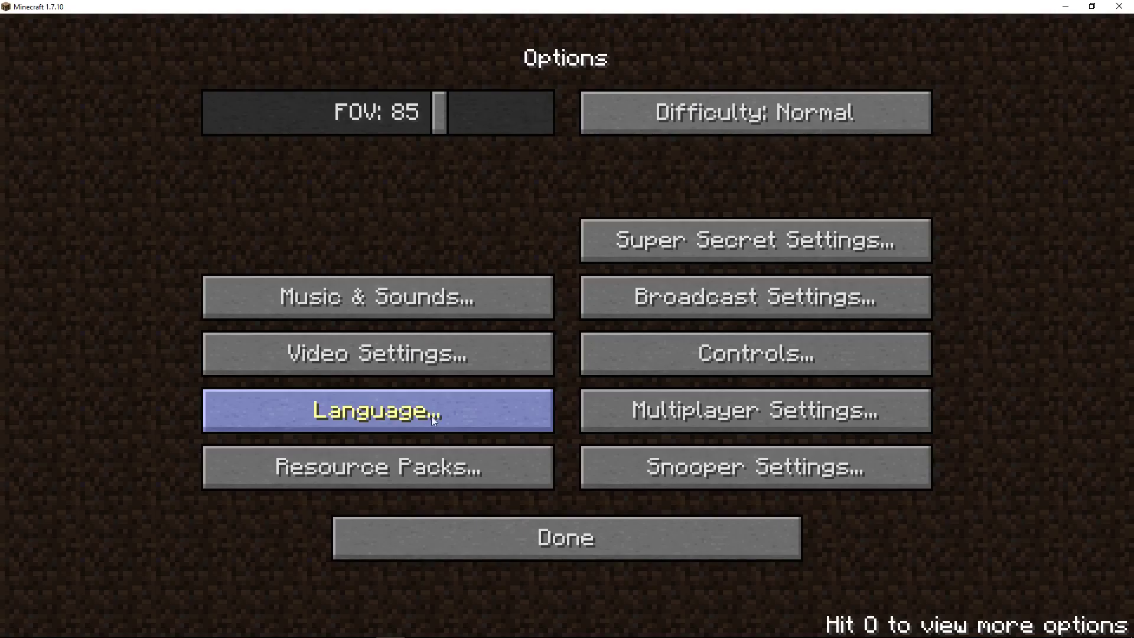
pyautogui.click(380, 468)
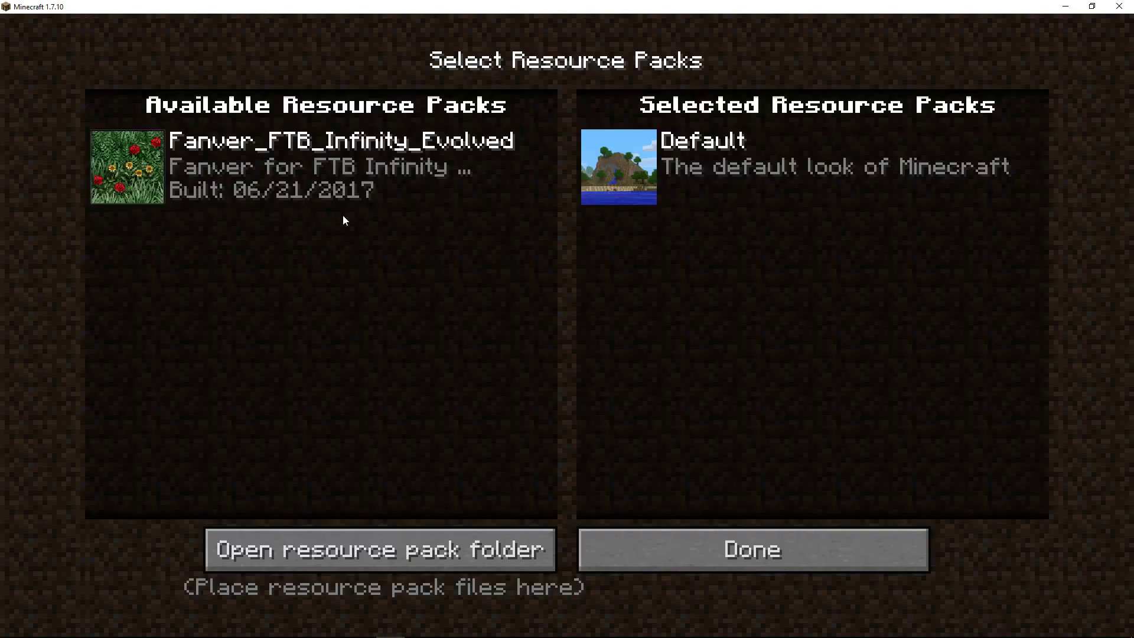
pyautogui.moveTo(290, 127)
pyautogui.moveTo(264, 163)
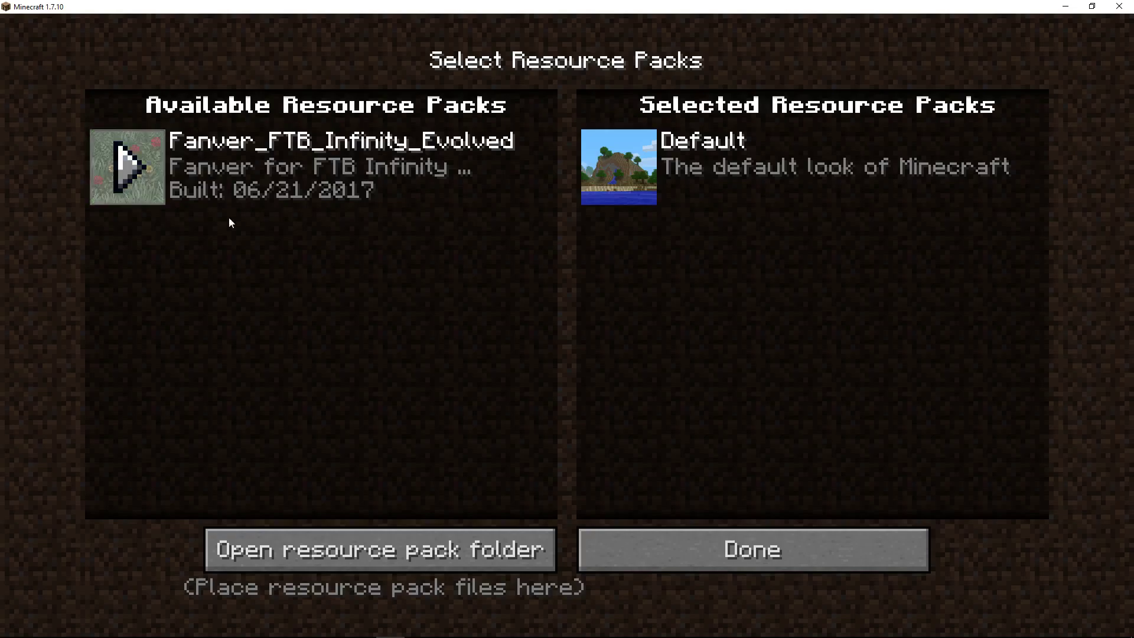
pyautogui.click(126, 170)
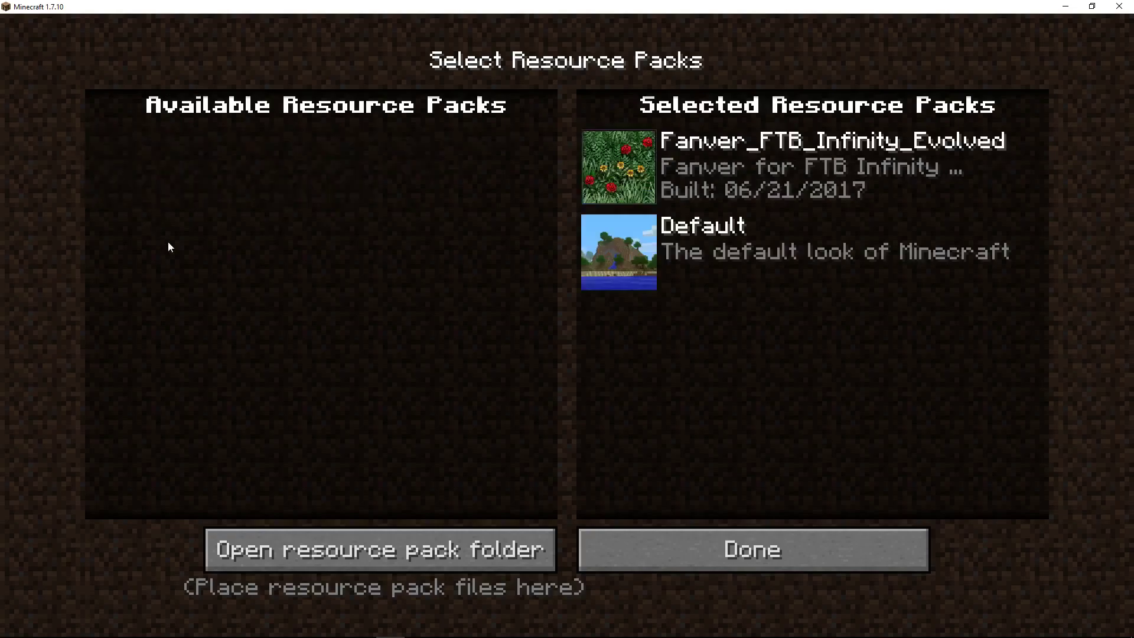
pyautogui.moveTo(650, 184)
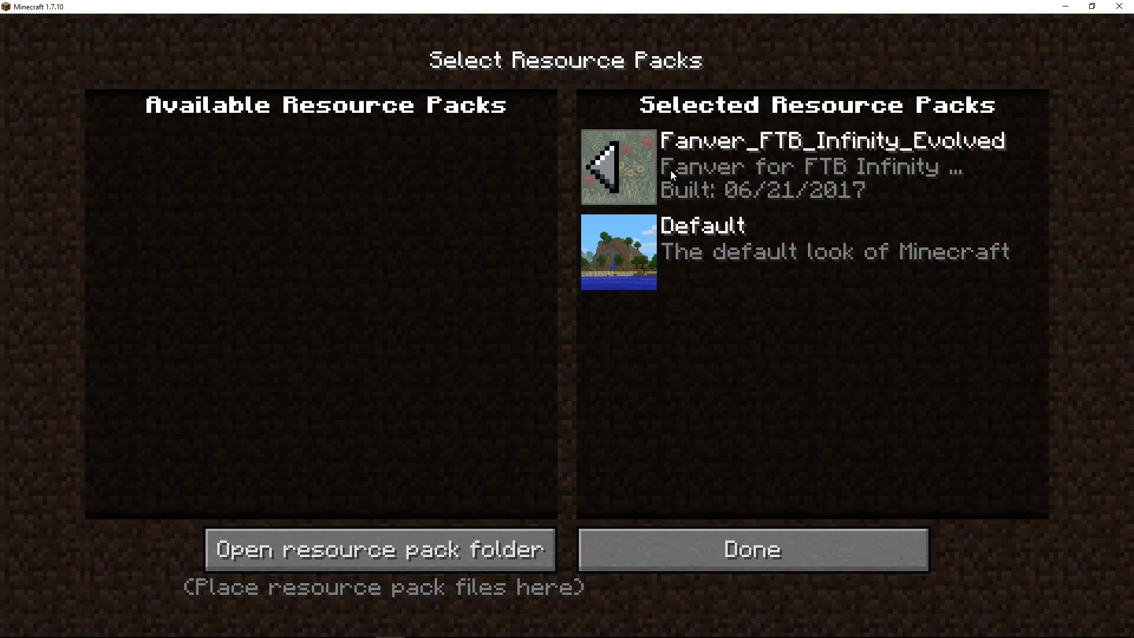
pyautogui.moveTo(616, 151)
pyautogui.click(739, 549)
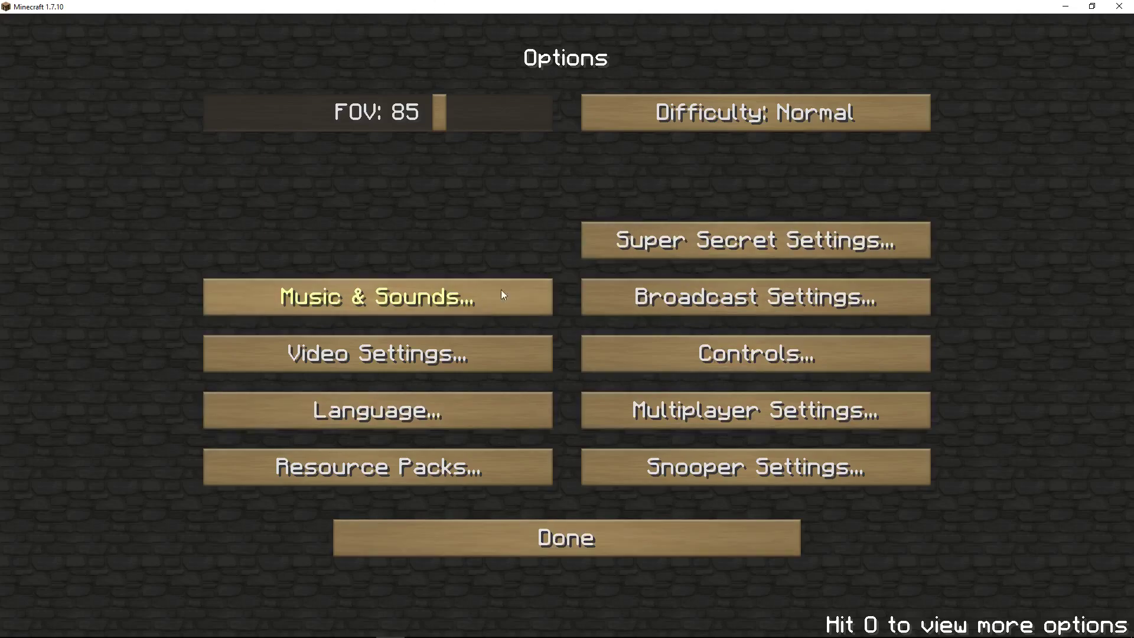
pyautogui.click(567, 538)
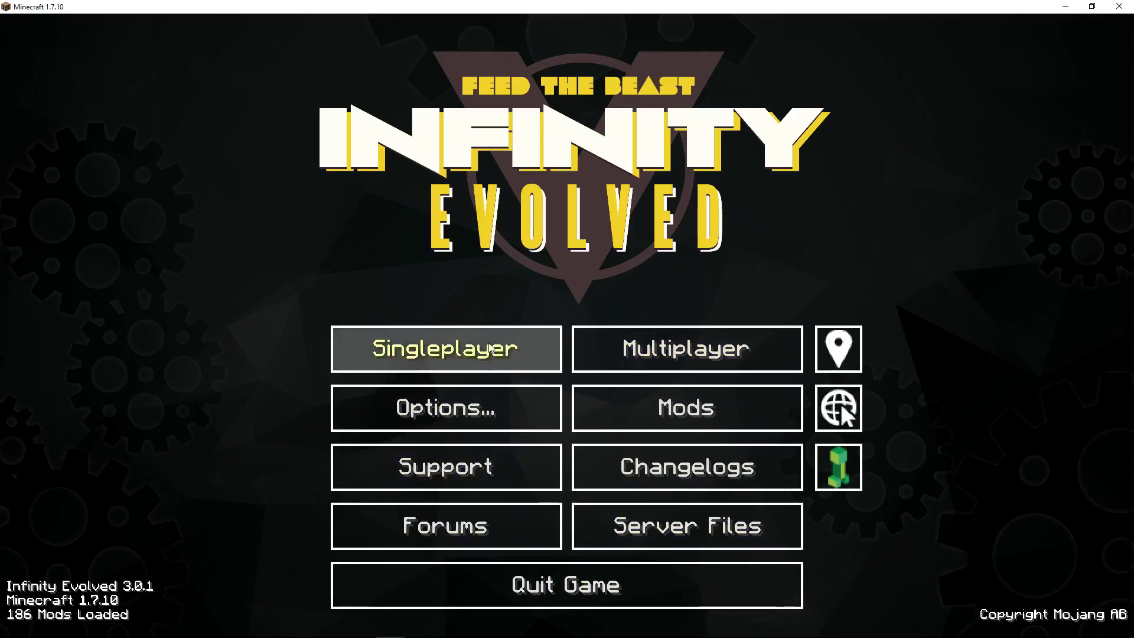
# Create a new singleplayer Survival world with the default name New World
pyautogui.click(469, 349)
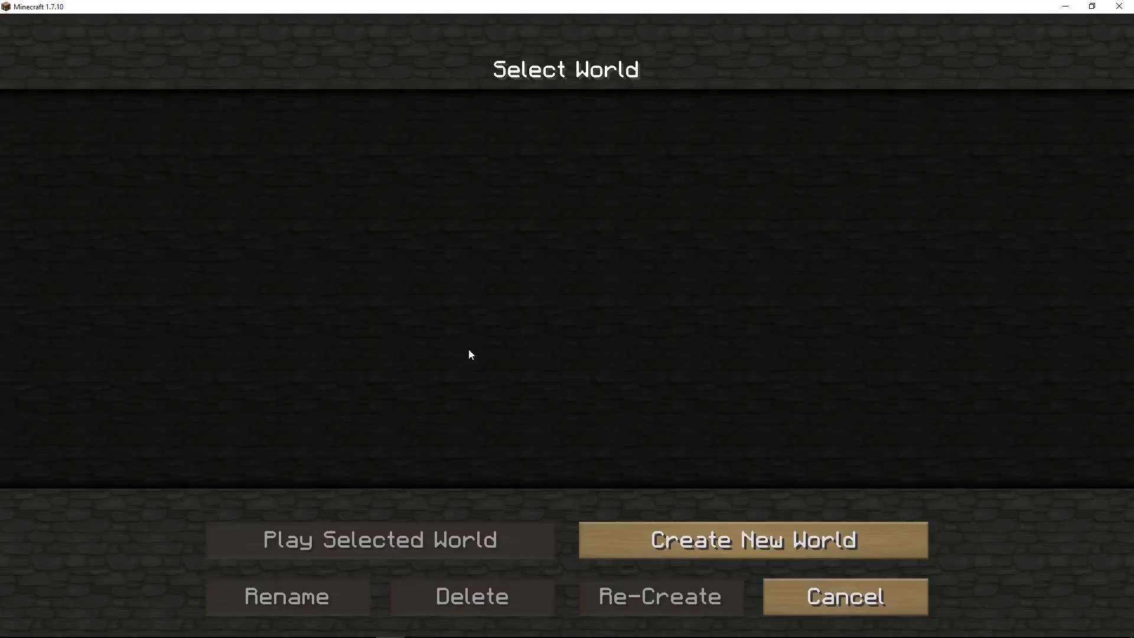
pyautogui.click(697, 539)
pyautogui.click(449, 606)
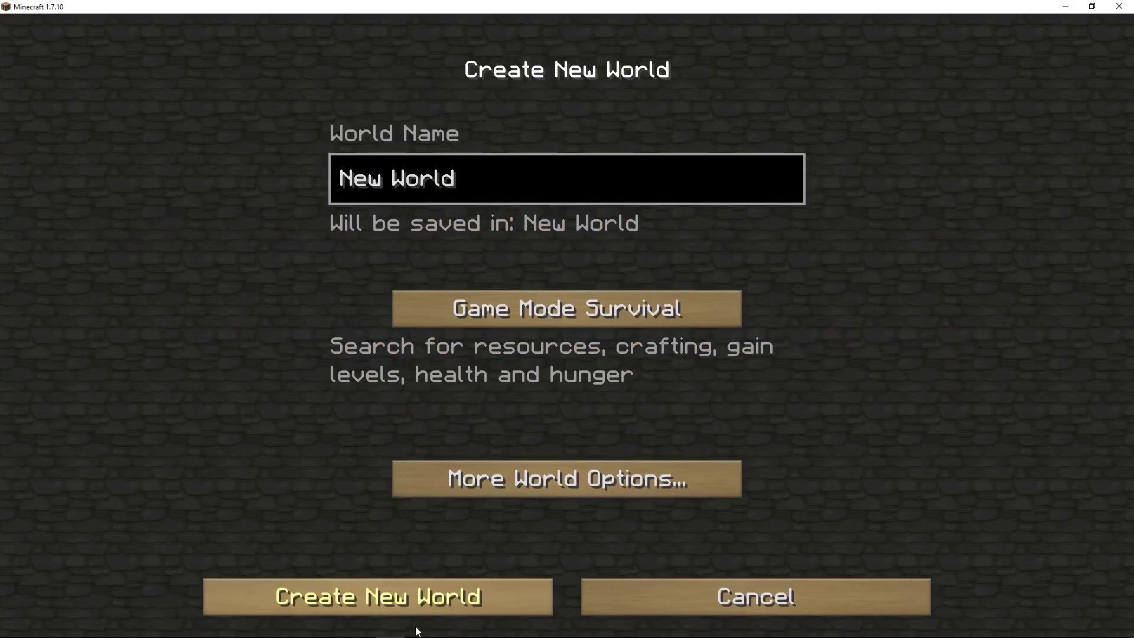
pyautogui.click(409, 599)
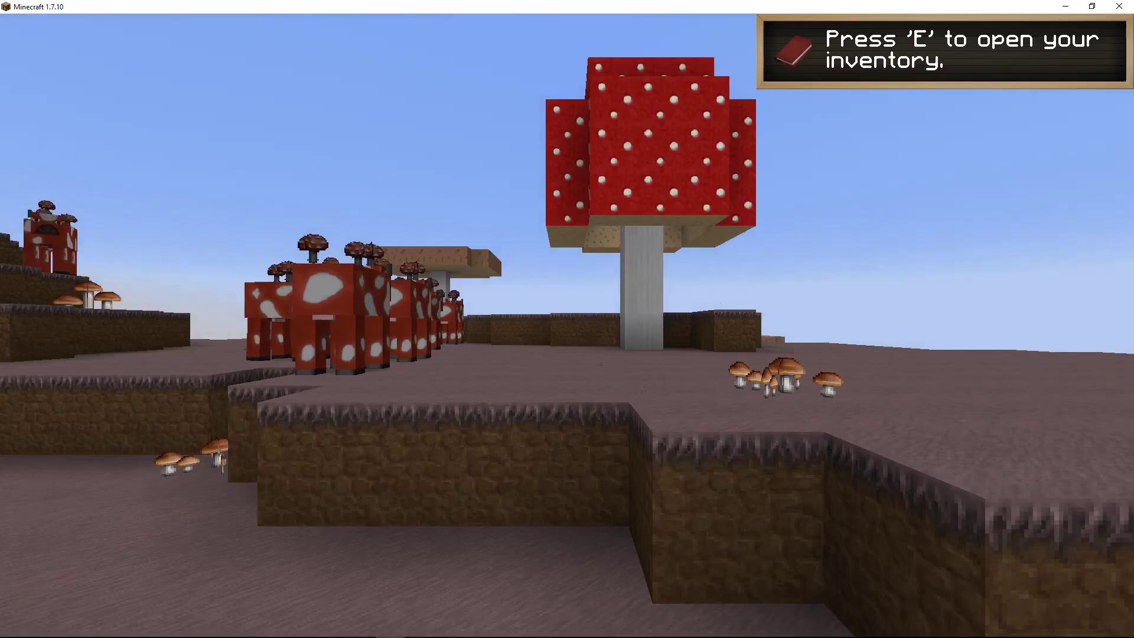
# Walk around the new world and examine how the resource pack textures the terrain, mushrooms and mooshrooms
pyautogui.press('w')
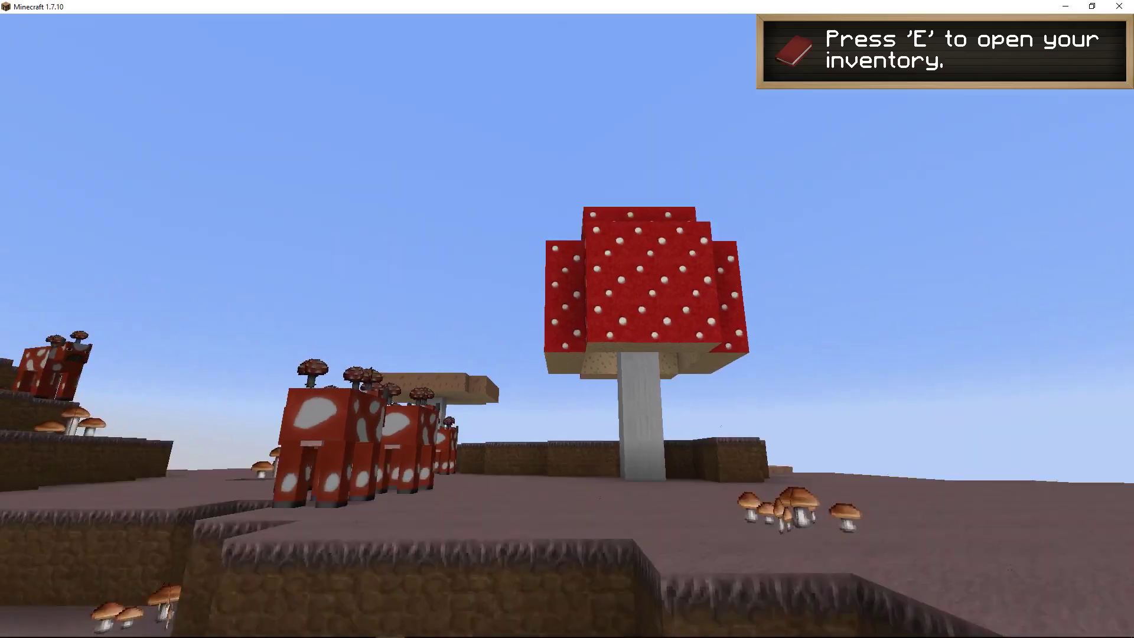
pyautogui.press('w')
pyautogui.press('w')
pyautogui.press('w')
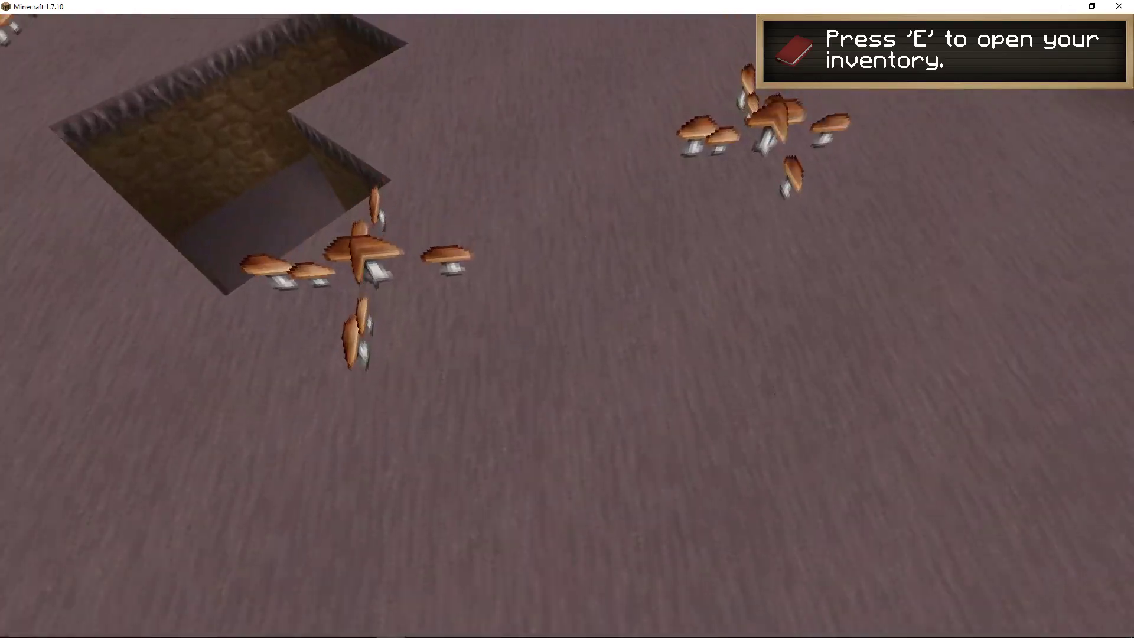
pyautogui.press('w')
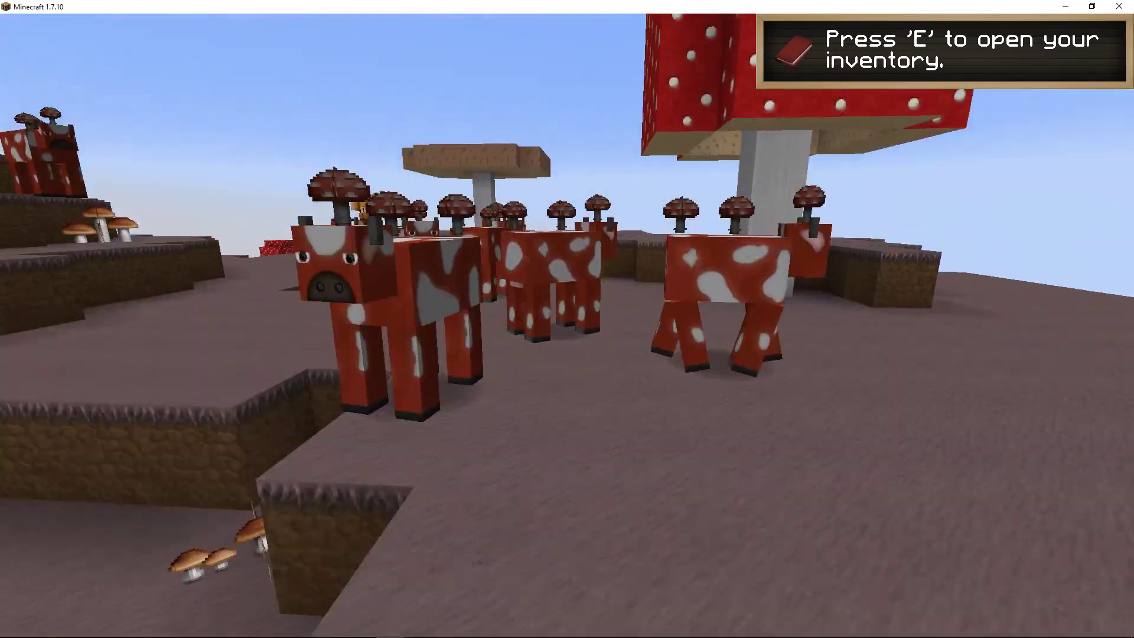
pyautogui.press('w')
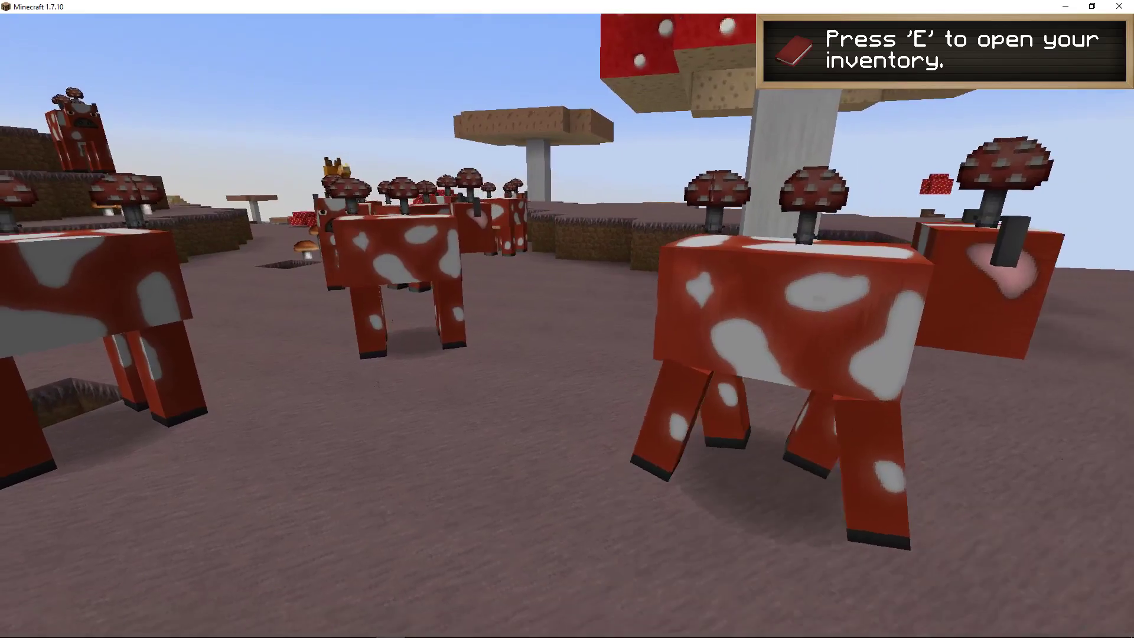
pyautogui.press('w')
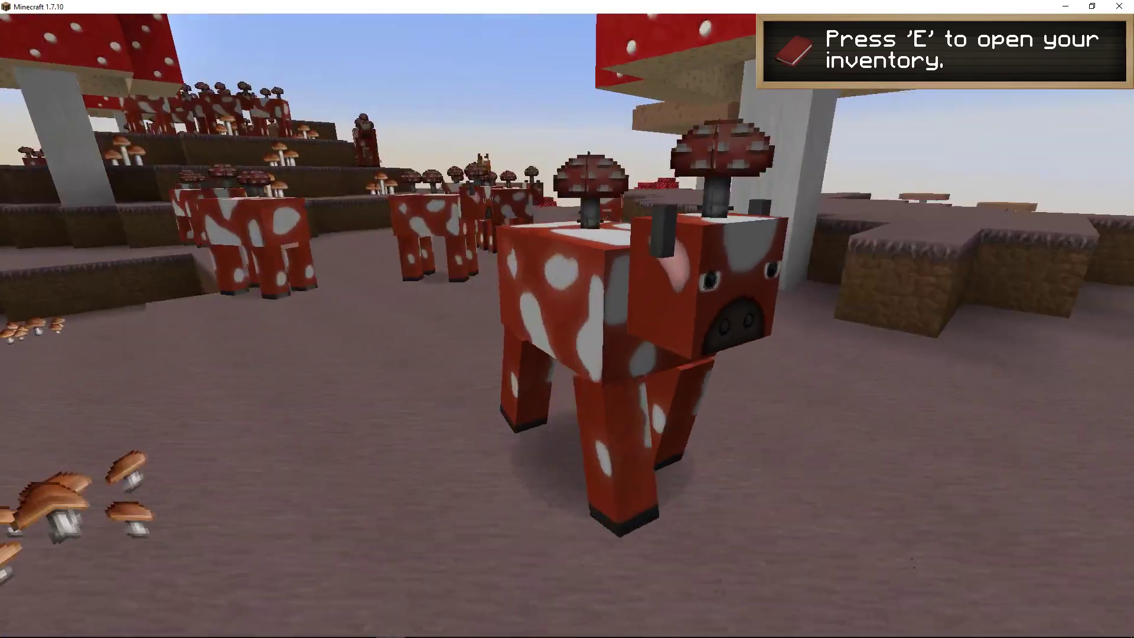
pyautogui.press('w')
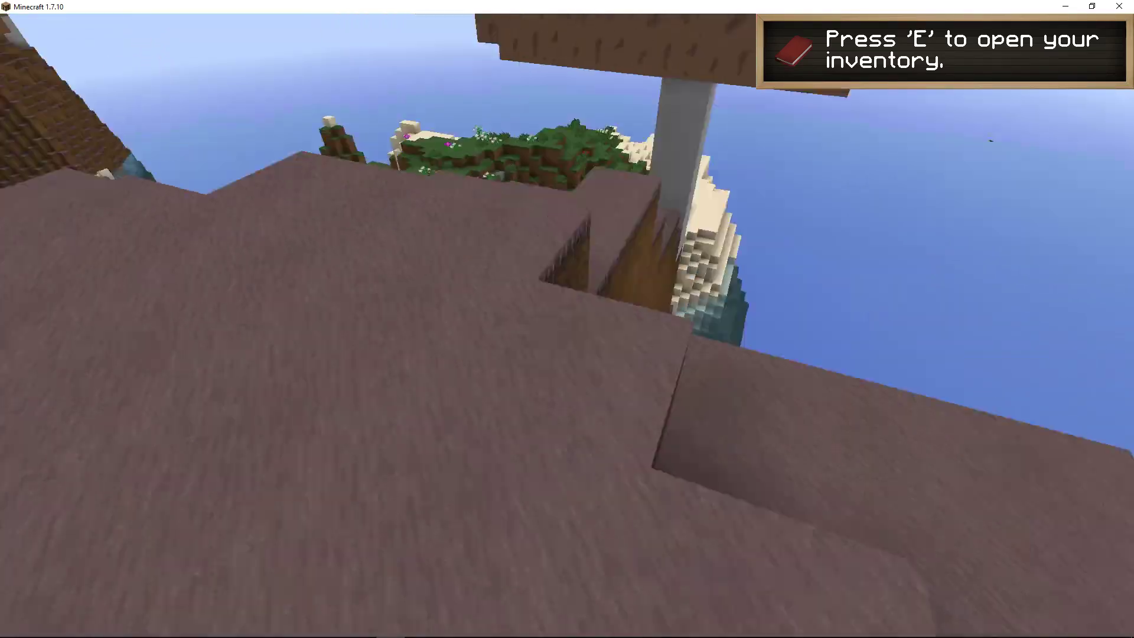
pyautogui.press('w')
pyautogui.press('w')
pyautogui.press('w')
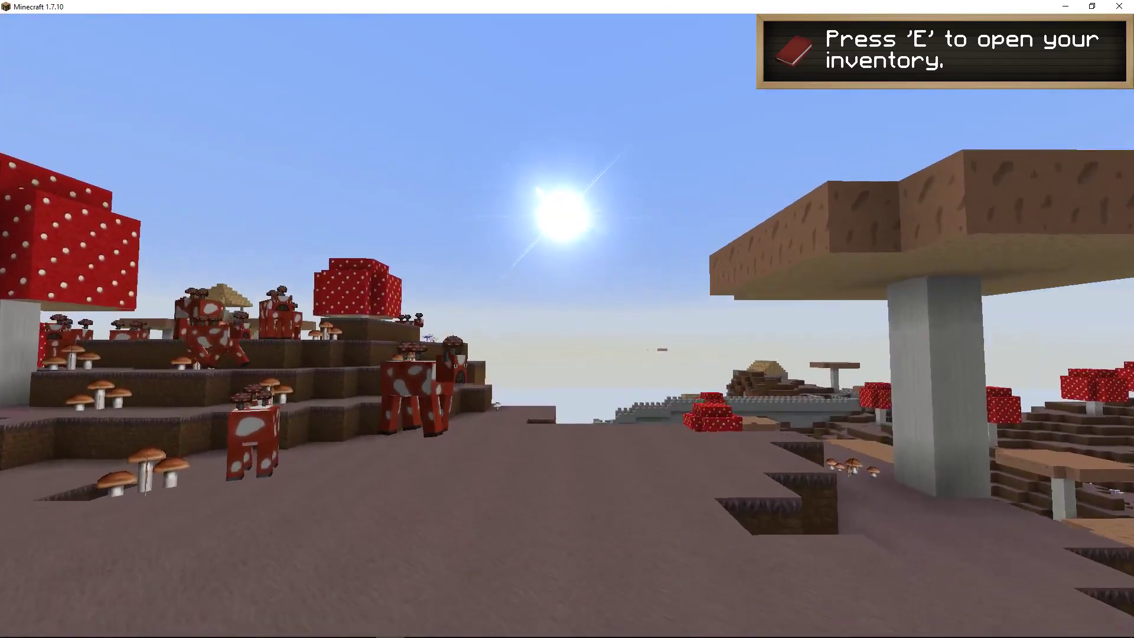